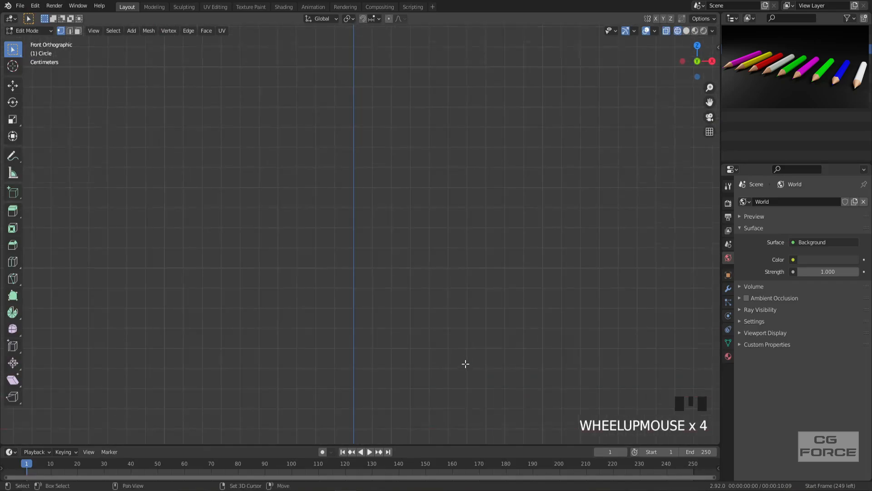
- Extrude the hexagonal circle 0.8 m upward along Z to form the pencil body
text(e0.8)
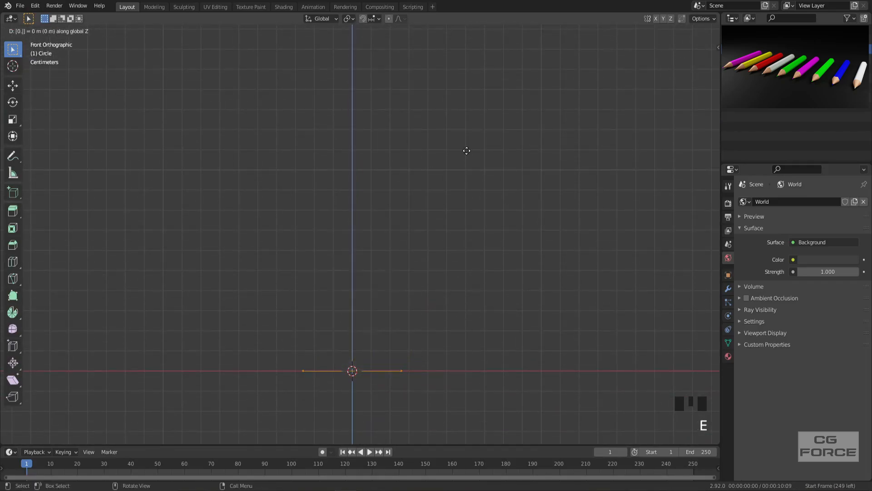
key(Return)
scroll(401, 144, down, 10)
mouse_move(402, 145)
shift+middle_down()
mouse_move(384, 200)
mouse_move(413, 224)
mouse_move(379, 216)
mouse_move(378, 207)
mouse_move(414, 241)
shift+middle_up()
scroll(407, 236, up, 3)
middle_drag(334, 249, 335, 265)
scroll(358, 117, up, 4)
shift+middle_drag(359, 117, 370, 171)
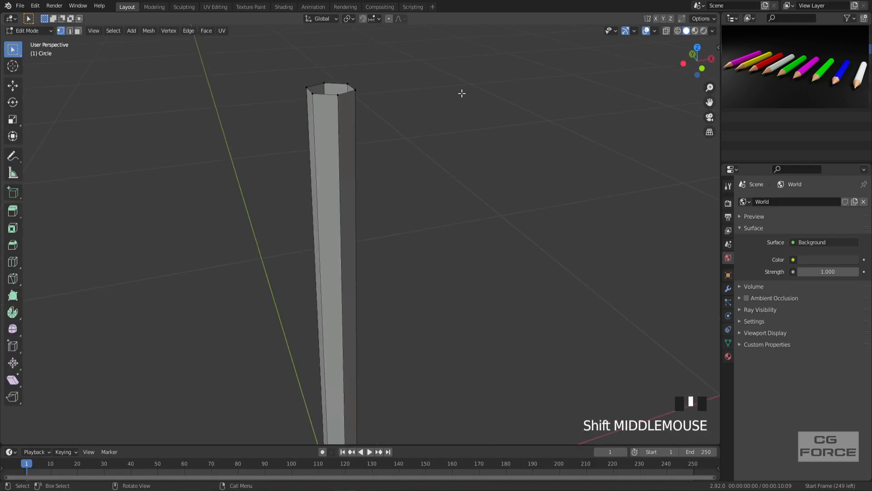
- Select the whole pencil body mesh and subdivide it with one cut
scroll(381, 82, down, 3)
click(394, 182)
key(a)
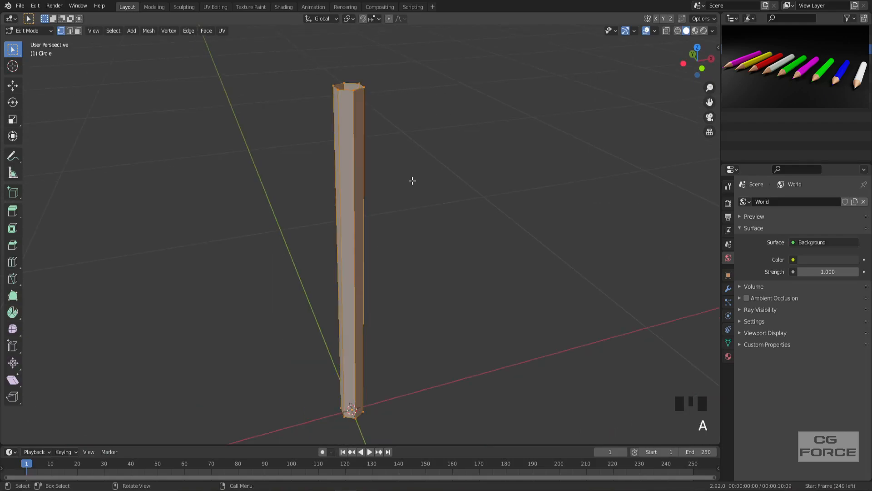
right_click(413, 139)
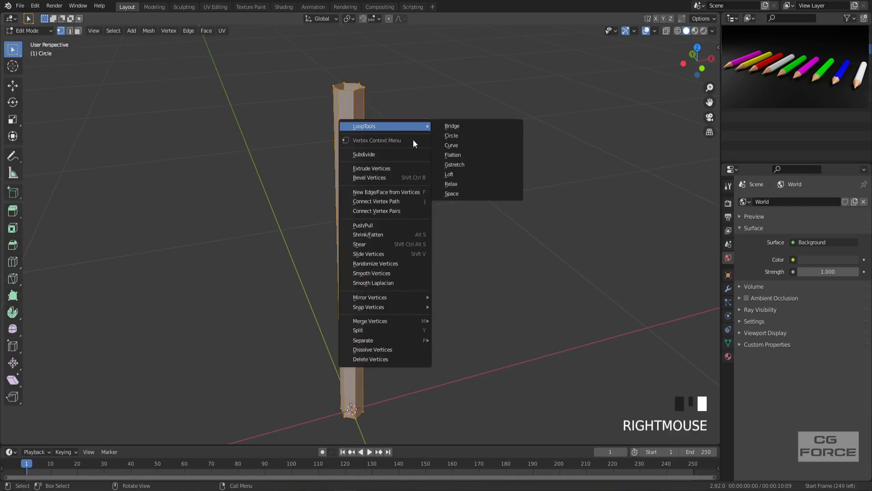
click(393, 152)
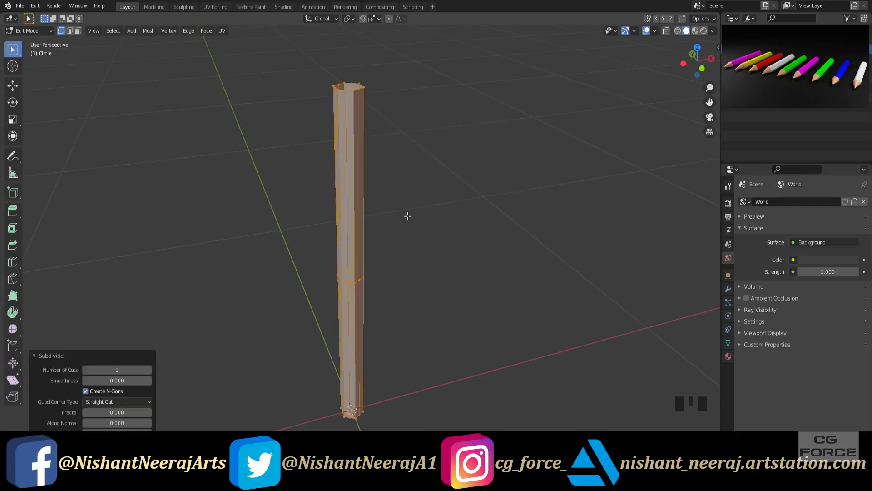
- Select the vertices at the body's open upper end and apply Checker Deselect to keep every second one
click(417, 163)
shift+middle_drag(417, 163, 406, 136)
scroll(396, 218, up, 3)
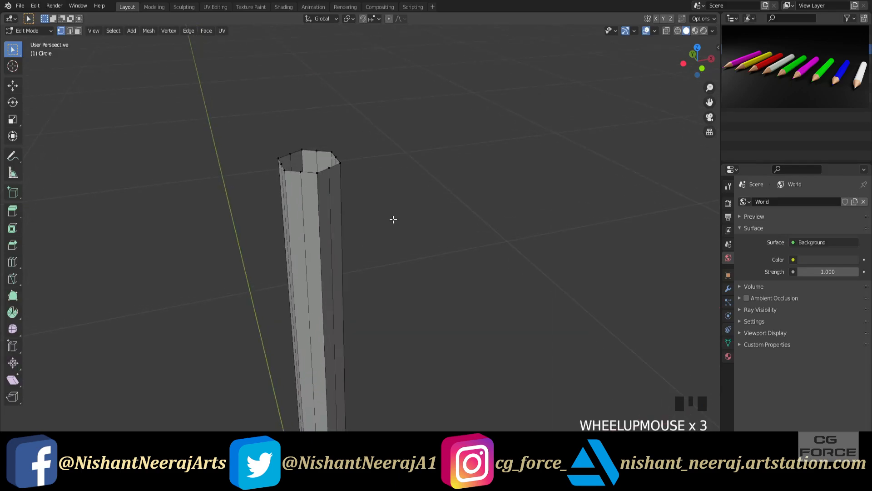
scroll(411, 223, up, 2)
key(shift+z)
drag(203, 107, 527, 212)
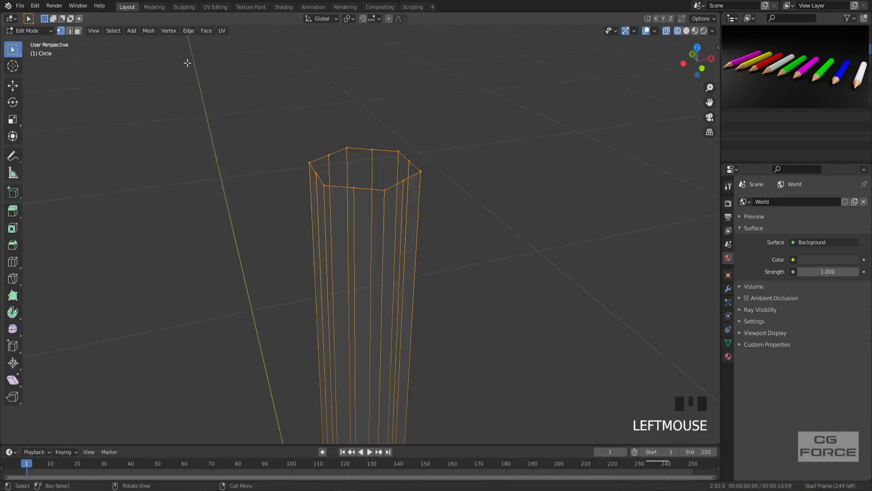
click(114, 31)
click(148, 109)
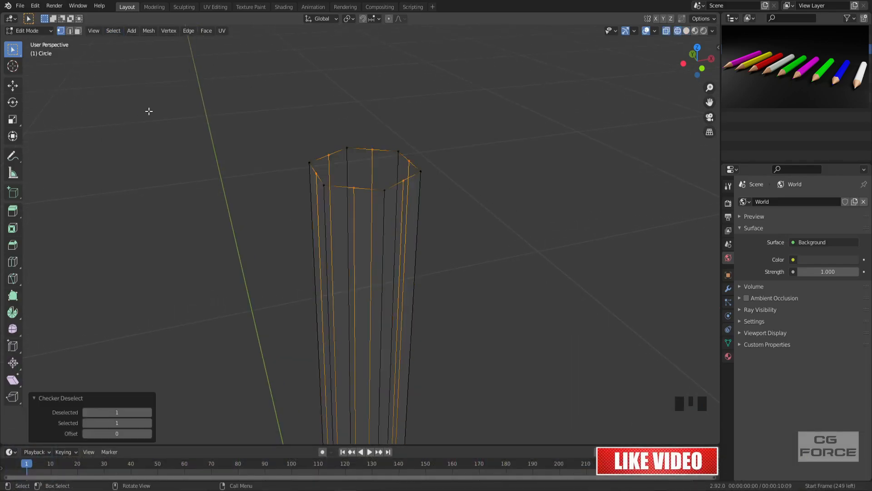
- Move the alternate rim vertices down about 0.035 m along Z with smooth proportional editing at a size of about 0.03
click(388, 19)
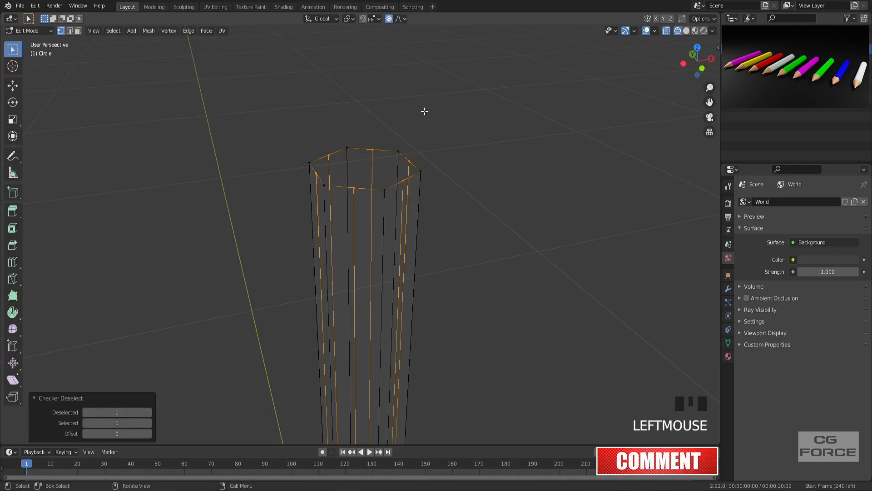
key(KP_1)
shift+middle_drag(448, 158, 423, 267)
scroll(301, 279, up, 4)
shift+middle_drag(301, 278, 377, 243)
key(g)
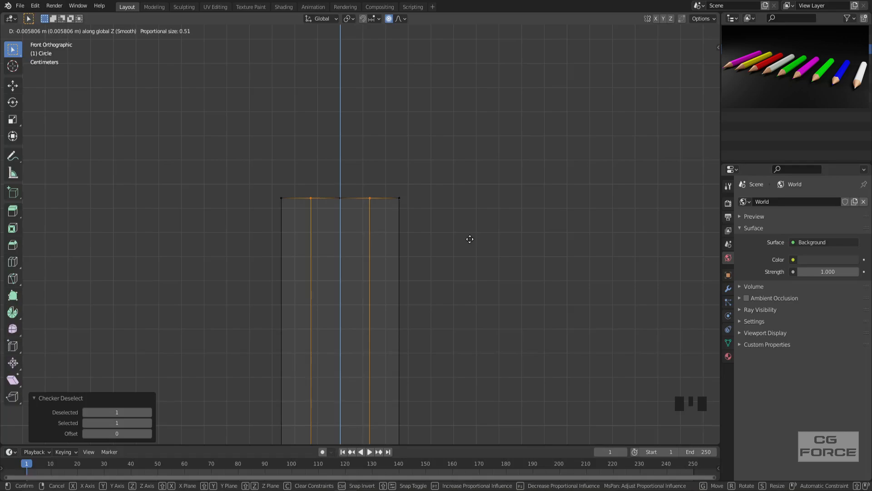
scroll(470, 239, up, 19)
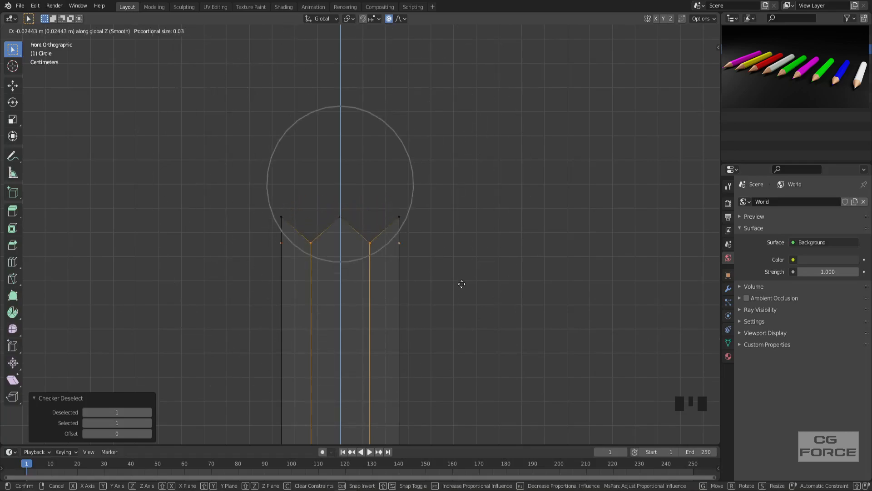
scroll(460, 309, down, 1)
scroll(459, 307, up, 1)
click(460, 300)
middle_drag(461, 264, 434, 299)
key(shift+z)
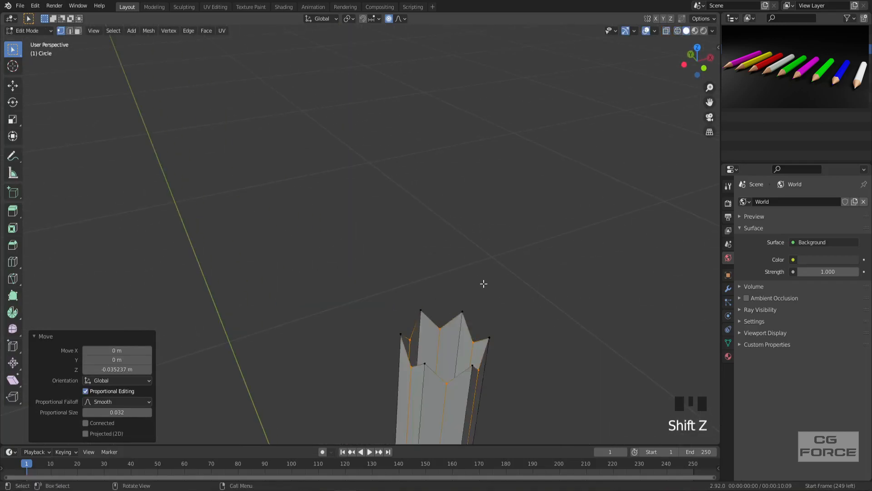
- Turn off proportional editing, select the complete zigzag rim loop, and duplicate it in place
key(KP_Decimal)
mouse_move(485, 284)
middle_down()
mouse_move(506, 290)
mouse_move(523, 268)
mouse_move(501, 240)
middle_up()
click(523, 268)
key(shift+z)
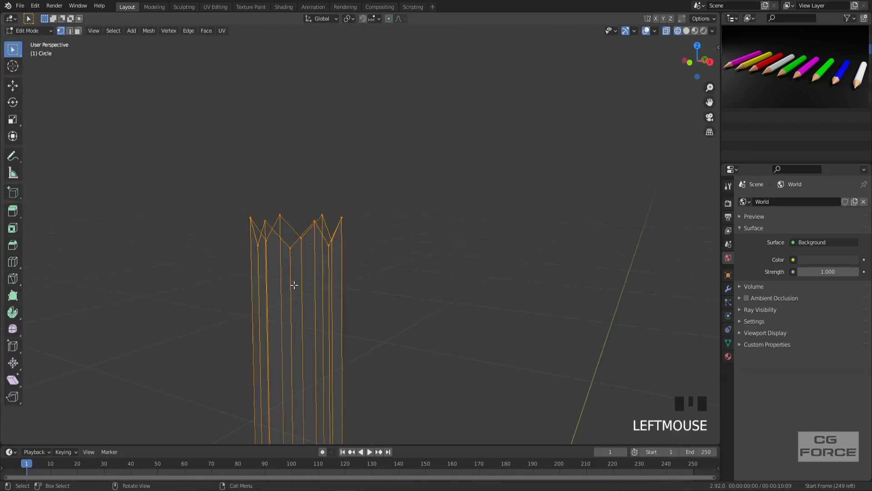
scroll(288, 287, up, 2)
shift+middle_drag(238, 275, 245, 267)
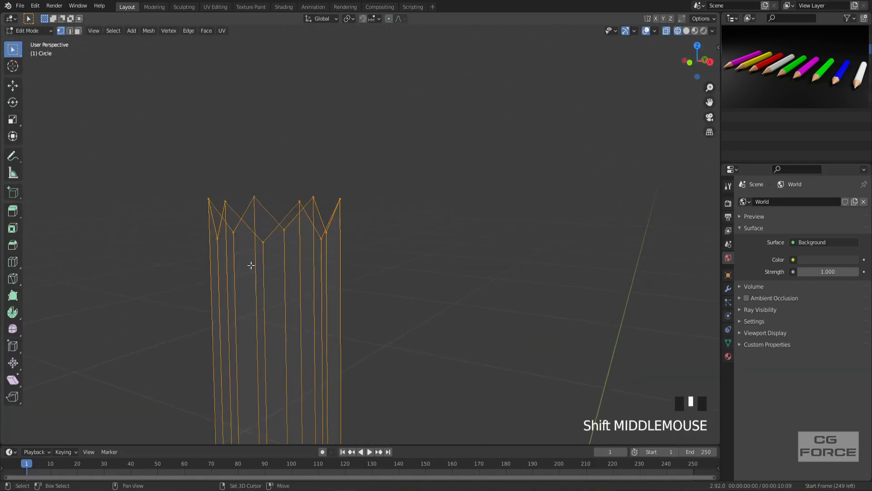
key(shift+d)
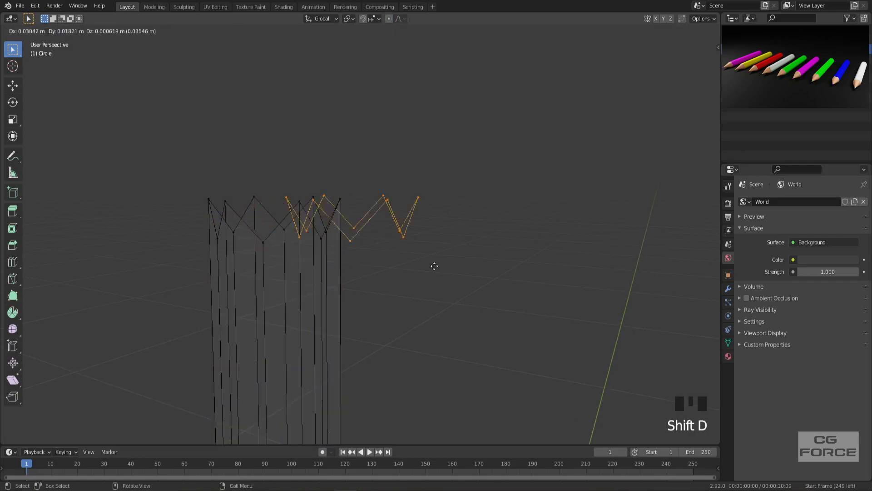
right_click(468, 264)
- Extrude the duplicated zigzag rim about 0.085 m upward along Z
key(KP_1)
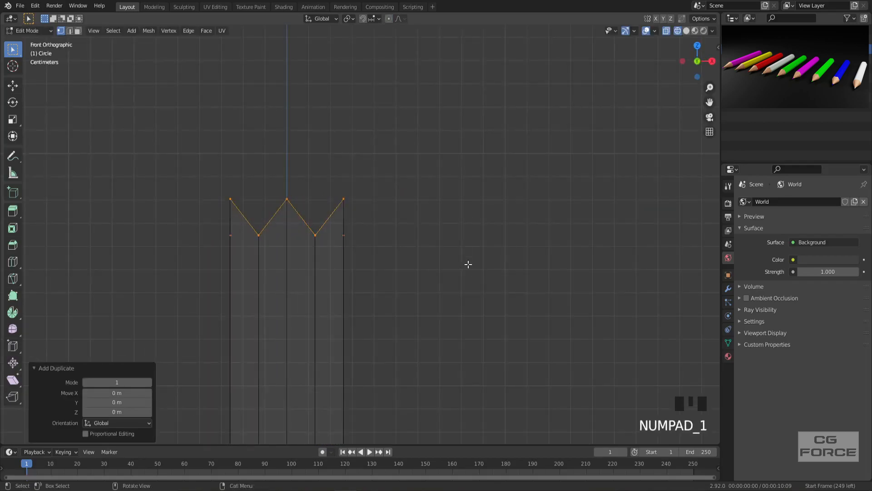
shift+middle_drag(436, 263, 503, 356)
key(e)
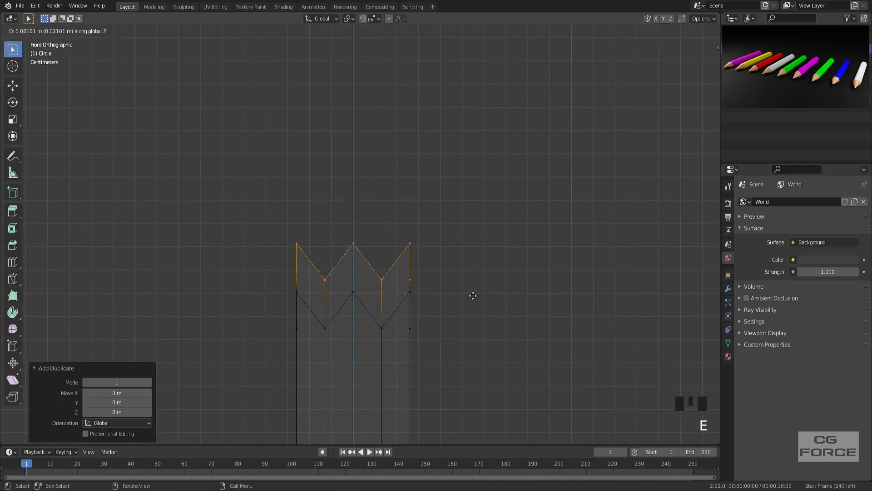
click(473, 169)
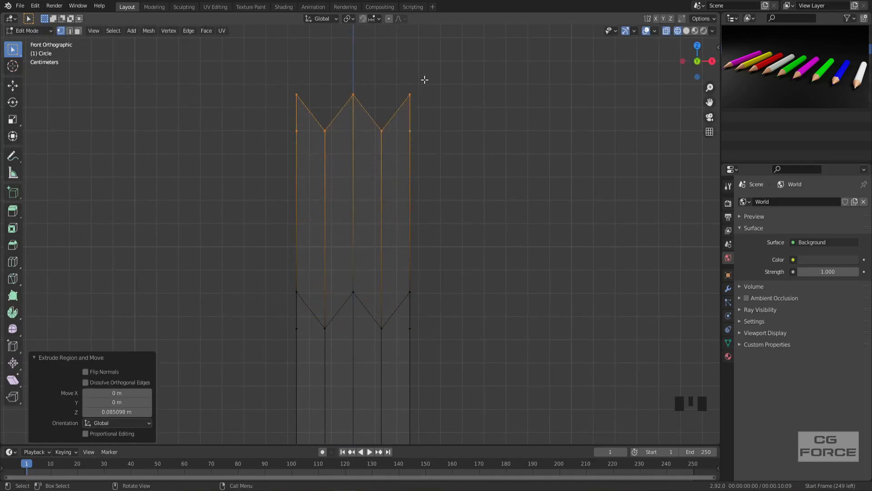
- Search the add-on preferences for "loop" and check whether LoopTools is enabled
click(35, 6)
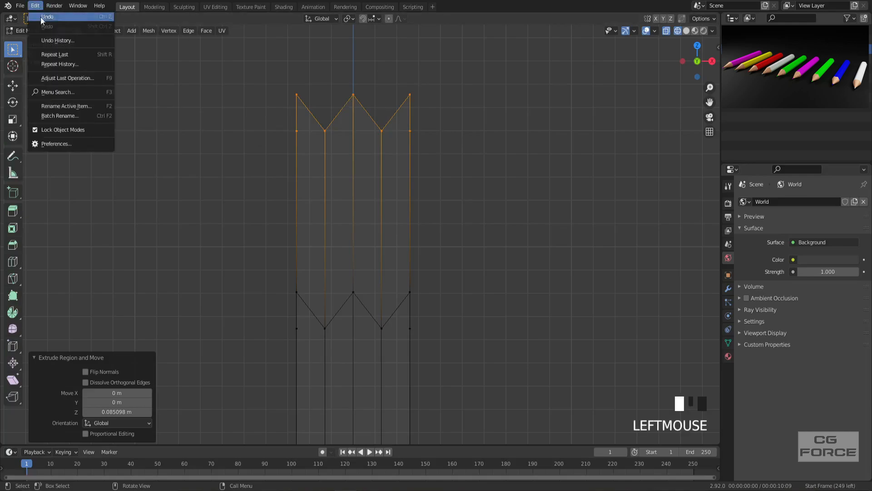
click(62, 144)
click(37, 131)
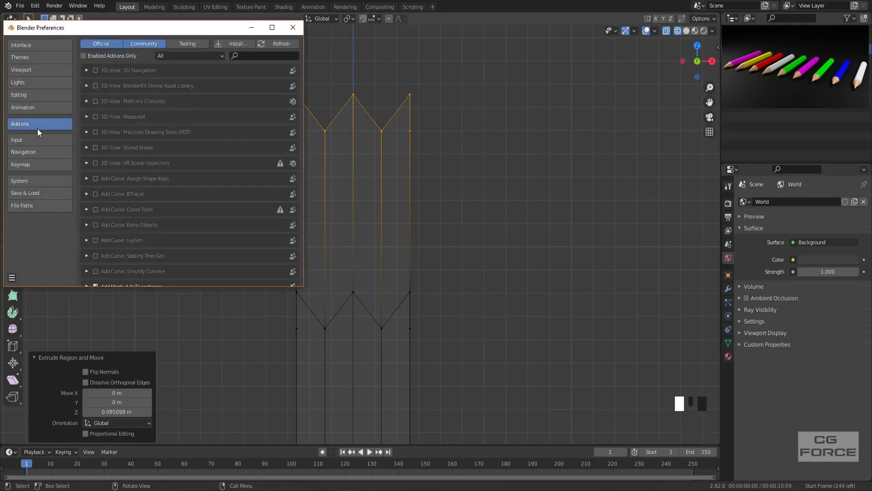
text(loop)
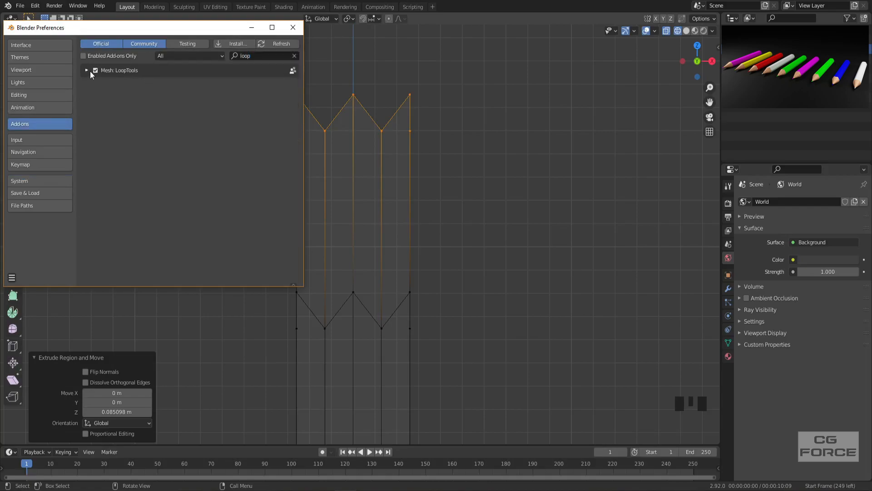
click(293, 27)
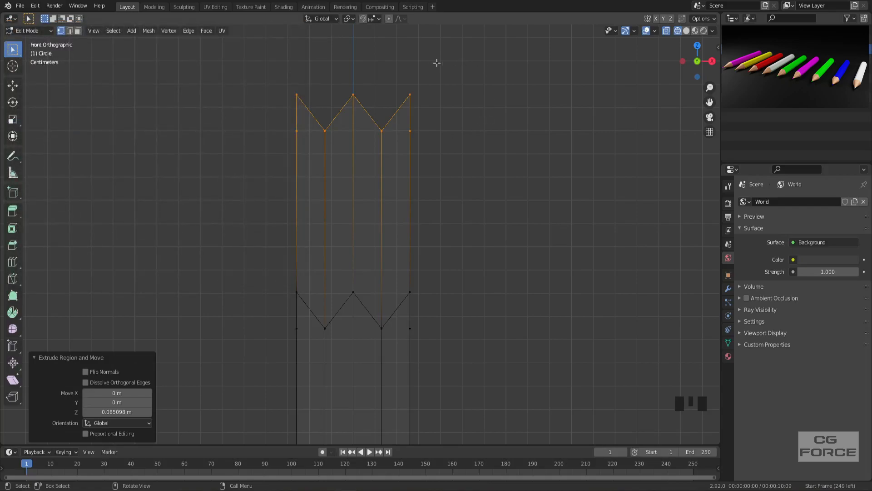
- Reshape the extruded zigzag loop into a flat circle with the LoopTools Circle operation
right_click(480, 60)
mouse_move(471, 35)
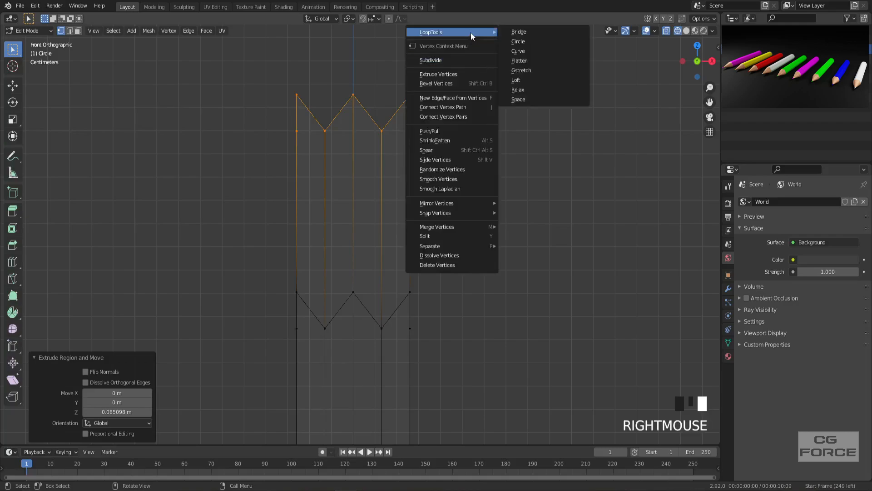
click(539, 39)
mouse_move(282, 318)
middle_down()
mouse_move(346, 278)
mouse_move(383, 317)
mouse_move(444, 312)
mouse_move(436, 273)
mouse_move(418, 274)
middle_up()
key(shift+z)
scroll(471, 301, down, 3)
scroll(418, 274, up, 2)
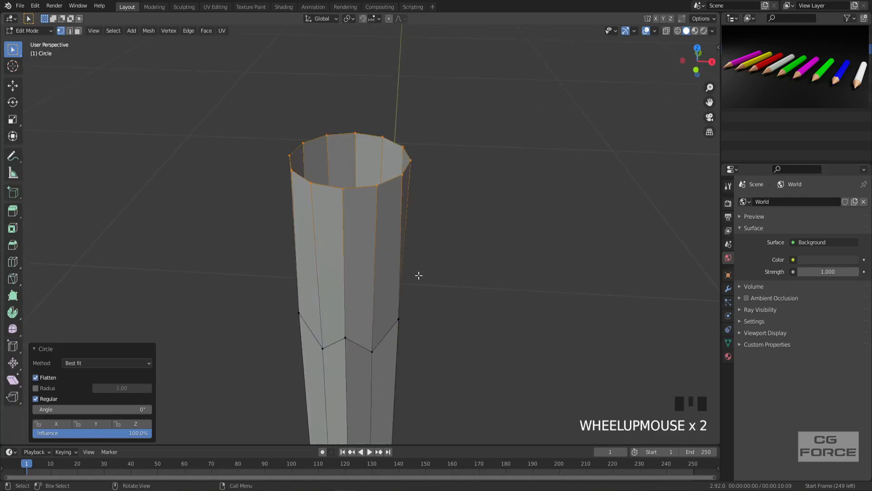
- Scale the circular end loop to about 0.082 to taper the pencil into a cone
scroll(418, 274, up, 1)
key(s)
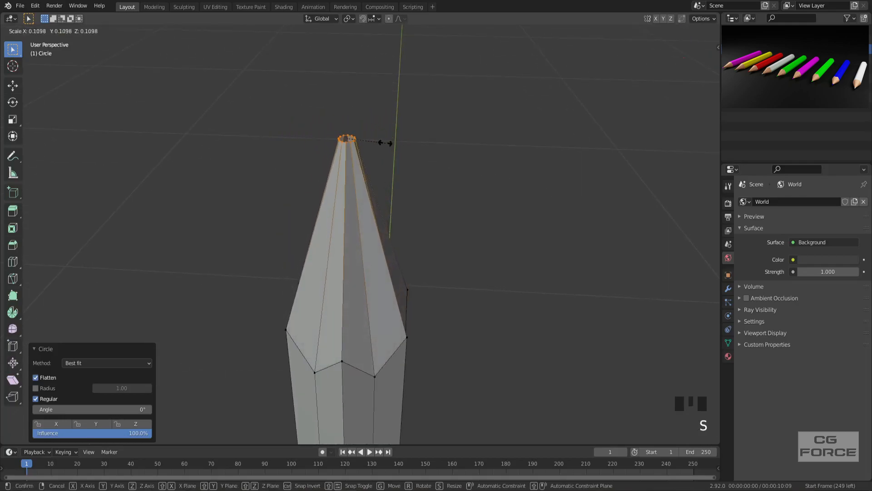
click(368, 138)
middle_drag(381, 220, 386, 183)
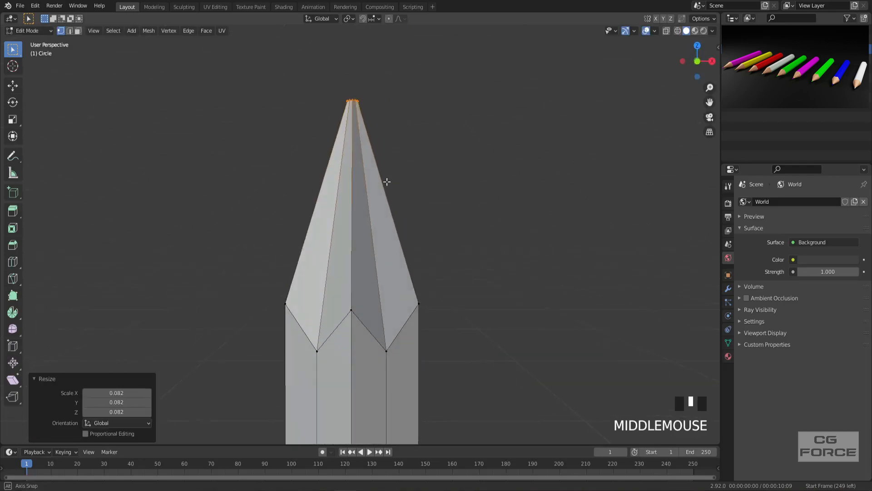
- Add an edge loop around the tapered cone of the pencil
click(450, 204)
middle_drag(366, 295, 341, 306)
key(ctrl+r)
click(336, 222)
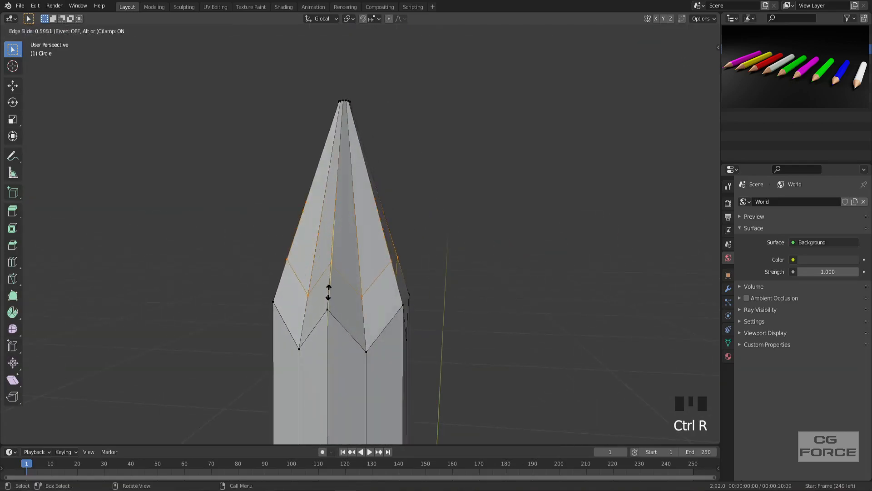
click(328, 298)
right_click(328, 297)
- Adjust the size of the edge loop on the cone by scaling it in front view
mouse_move(349, 247)
click(385, 254)
key(KP_1)
key(shift+z)
key(s)
click(525, 315)
key(shift+z)
mouse_move(494, 313)
middle_down()
mouse_move(516, 331)
mouse_move(536, 321)
mouse_move(432, 292)
mouse_move(451, 322)
middle_up()
- Select the small ring of vertices at the cone's tip and duplicate it in place
key(Tab)
click(388, 270)
key(KP_1)
key(Tab)
scroll(403, 245, up, 2)
key(shift+z)
drag(250, 110, 366, 145)
mouse_move(304, 171)
shift+middle_down()
mouse_move(326, 356)
mouse_move(356, 377)
shift+middle_up()
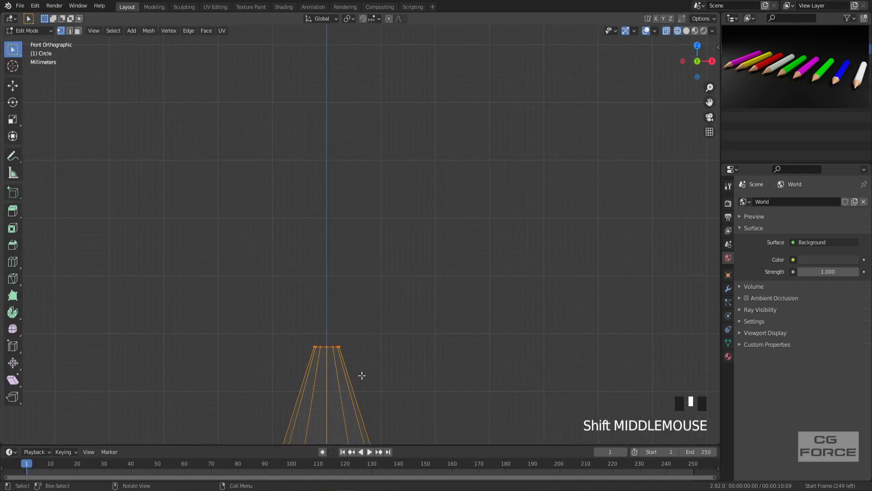
key(shift+d)
right_click(430, 334)
- Extrude the duplicated tip ring about 0.008 m upward and scale its end to 0.225 to form the lead
key(e)
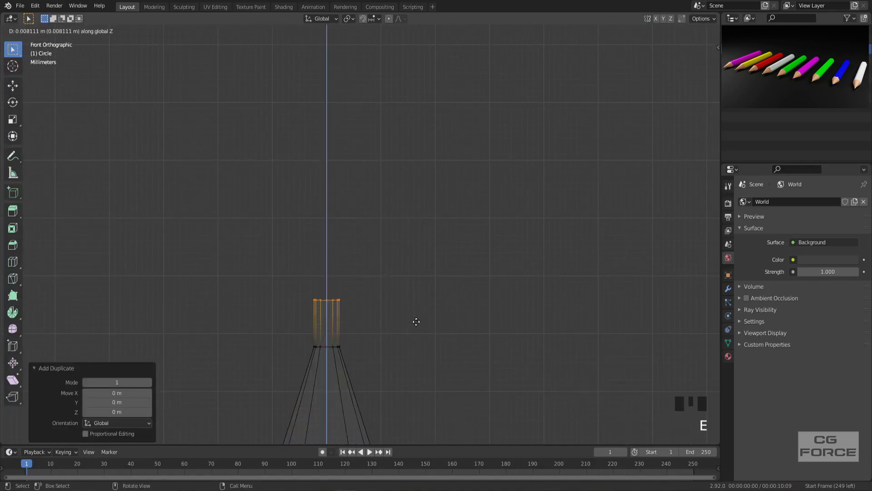
click(416, 321)
key(s)
click(387, 308)
scroll(376, 289, down, 5)
middle_drag(376, 289, 380, 306)
scroll(462, 199, down, 2)
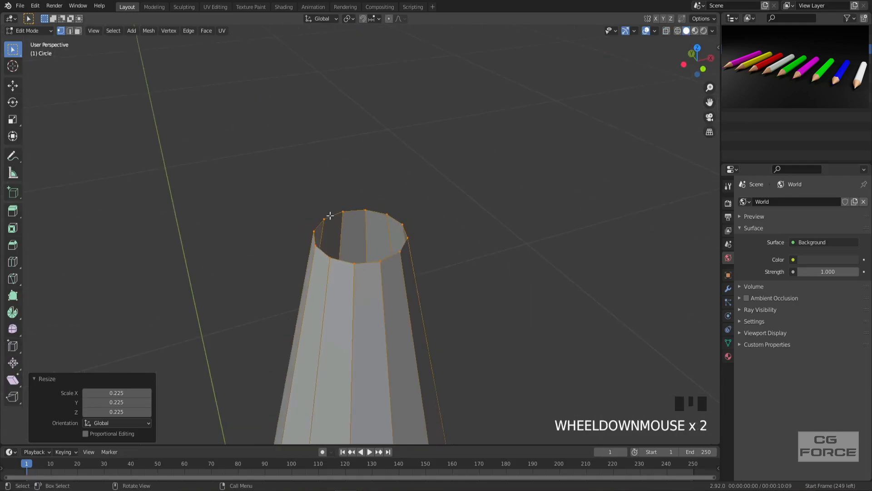
- Close the open end of the lead with Grid Fill using a span of 3
key(ctrl+f)
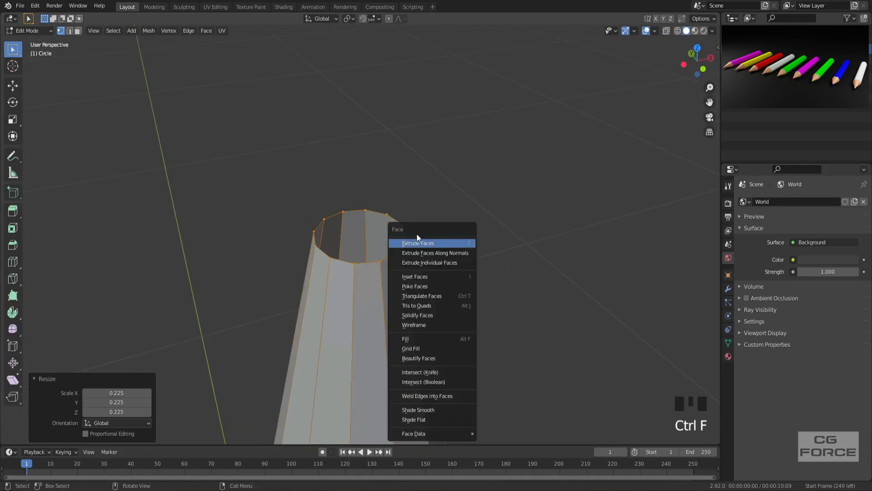
click(435, 348)
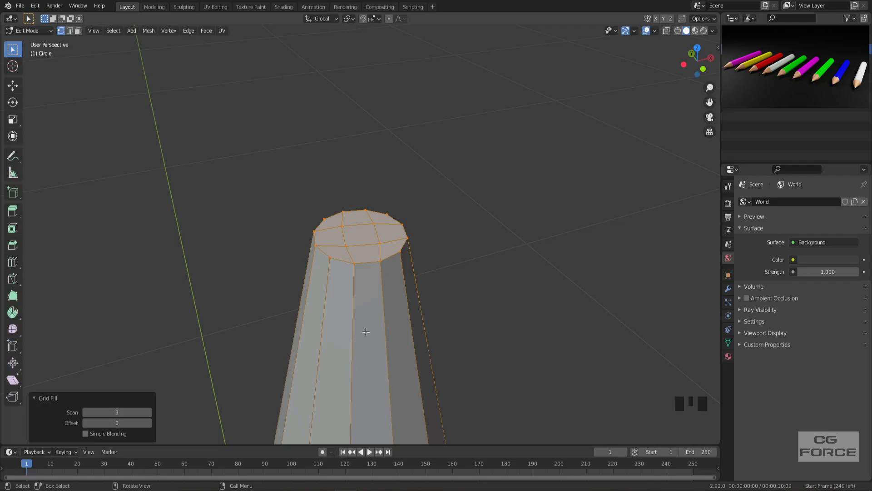
middle_drag(307, 258, 371, 271)
middle_drag(336, 232, 399, 240)
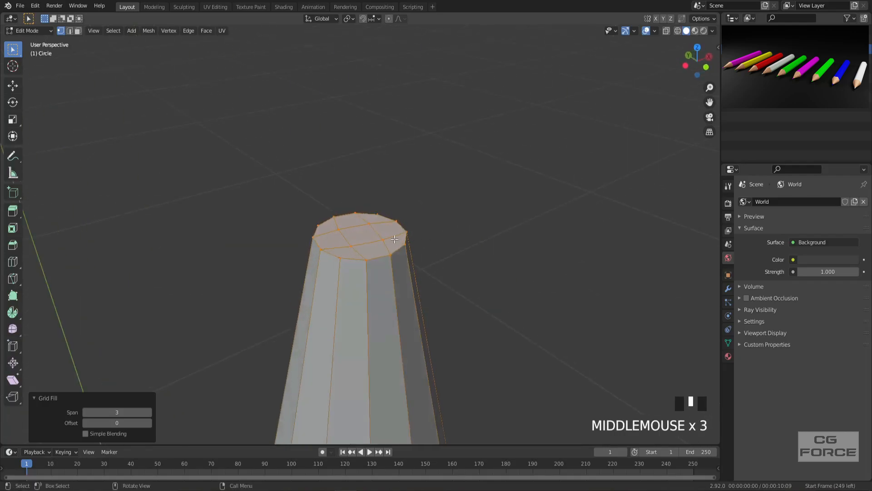
- Raise the central face of the lead's cap about 0.0007 m along Z with smooth proportional editing to round the tip
key(3)
click(362, 233)
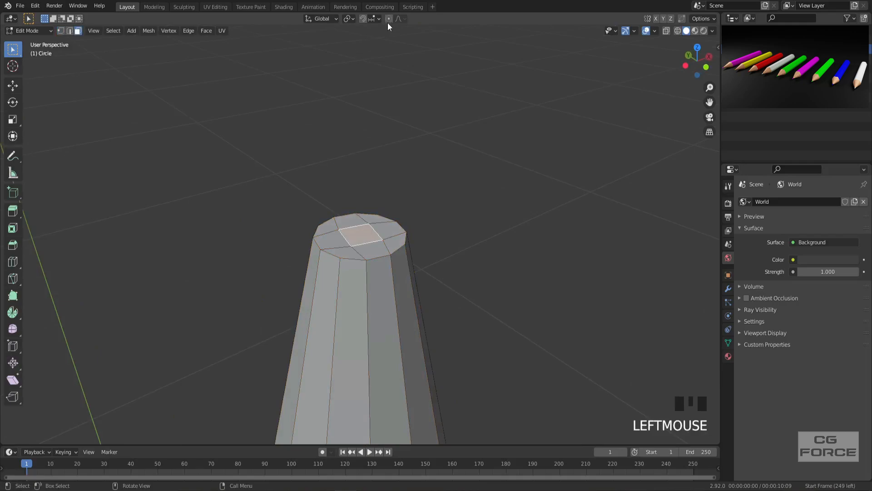
key(g)
key(z)
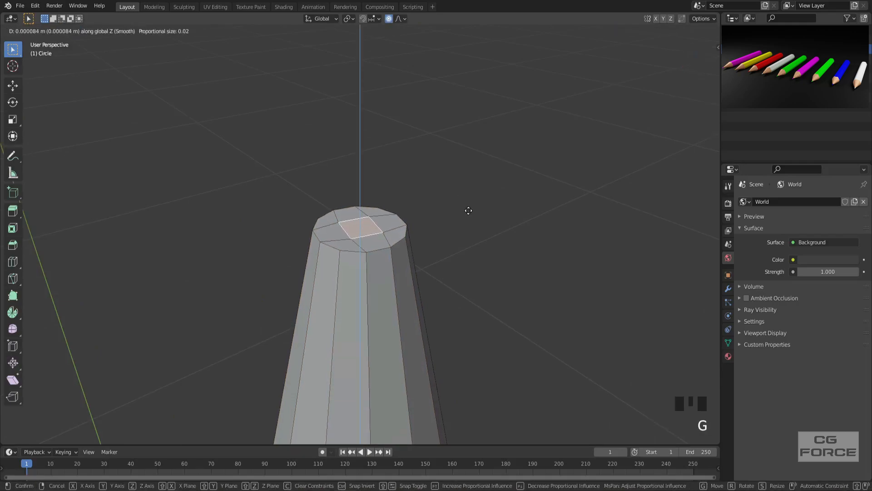
scroll(468, 211, up, 20)
scroll(464, 177, down, 4)
click(463, 160)
scroll(463, 160, down, 1)
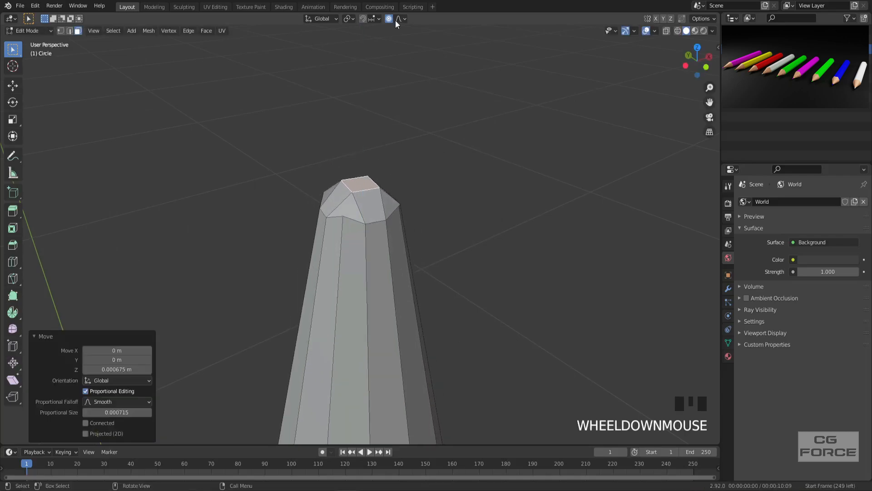
click(389, 18)
- Select the edge loop around the middle of the pencil's body in wireframe and dissolve its edges
scroll(444, 243, down, 15)
scroll(381, 376, down, 6)
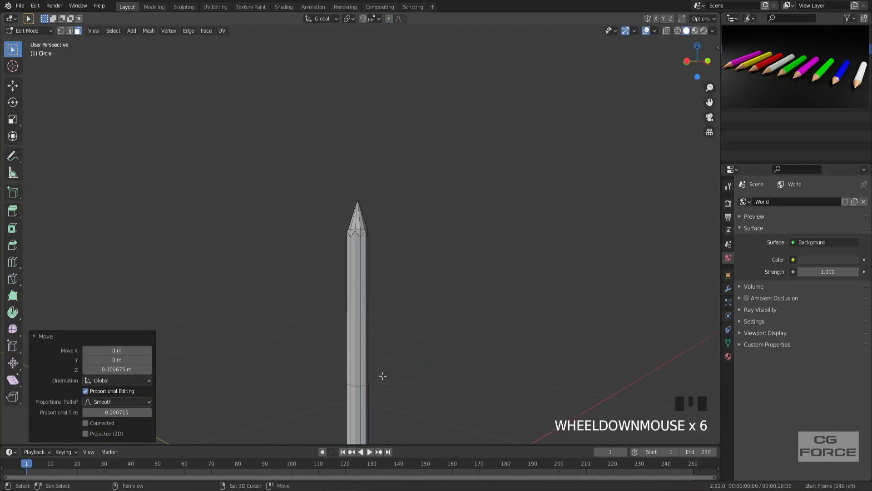
shift+middle_drag(382, 375, 381, 266)
key(shift+z)
drag(274, 243, 324, 254)
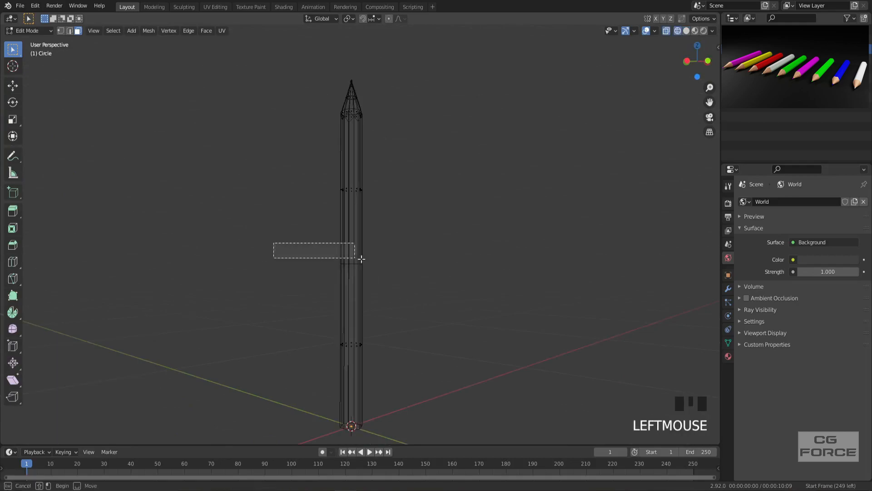
key(x)
click(385, 306)
- Select the geometry at the pencil's bottom end, restore solid shading and return to Object Mode
mouse_move(413, 366)
shift+middle_down()
mouse_move(415, 317)
mouse_move(378, 292)
shift+middle_up()
scroll(377, 292, up, 4)
drag(177, 296, 373, 422)
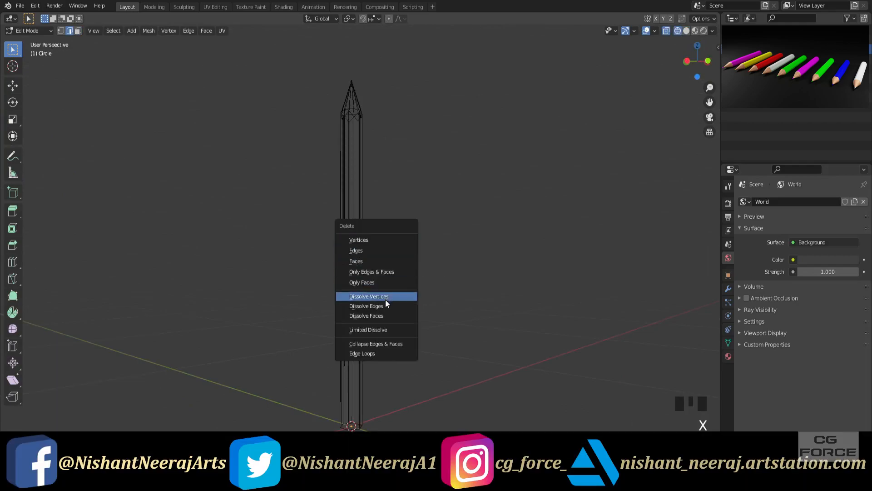
key(shift+z)
key(1)
mouse_move(416, 358)
shift+middle_down()
mouse_move(429, 293)
mouse_move(350, 272)
shift+middle_up()
key(Tab)
scroll(350, 272, up, 2)
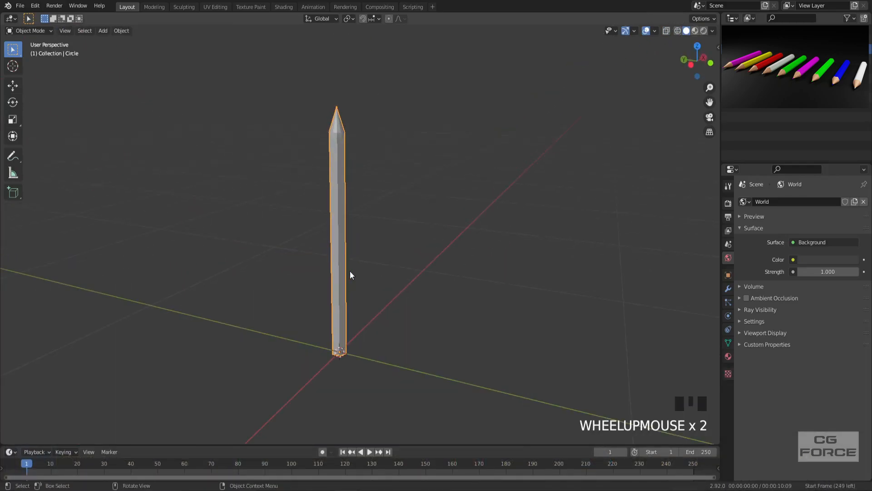
- Shade the pencil smooth
right_click(337, 133)
click(337, 133)
click(349, 204)
mouse_move(350, 212)
middle_down()
mouse_move(402, 219)
mouse_move(326, 231)
middle_up()
click(328, 230)
- Add a Subdivision Surface modifier to the pencil with viewport levels set to 2
click(727, 288)
click(788, 202)
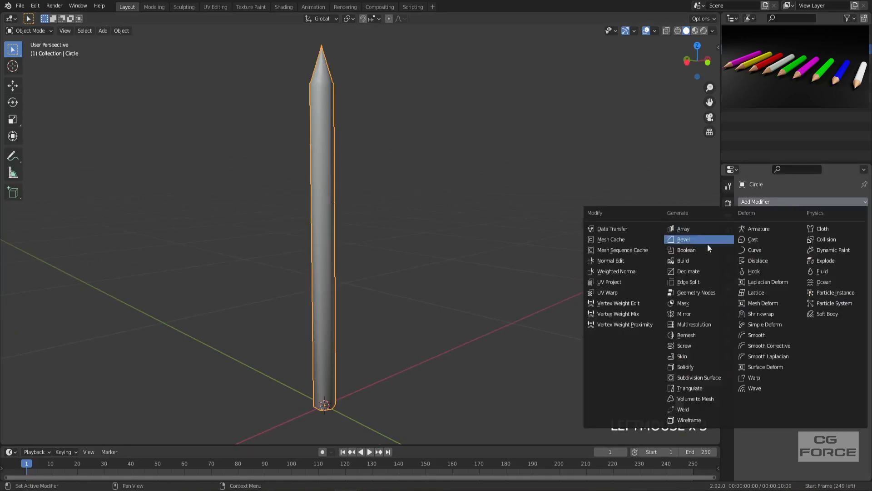
click(712, 377)
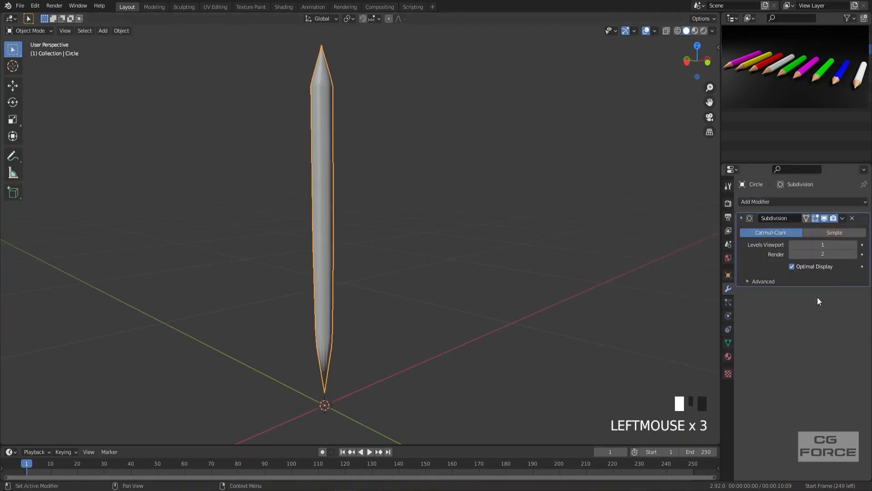
click(856, 245)
- Bevel the edges of the pencil's flat bottom end with two segments
drag(245, 222, 441, 361)
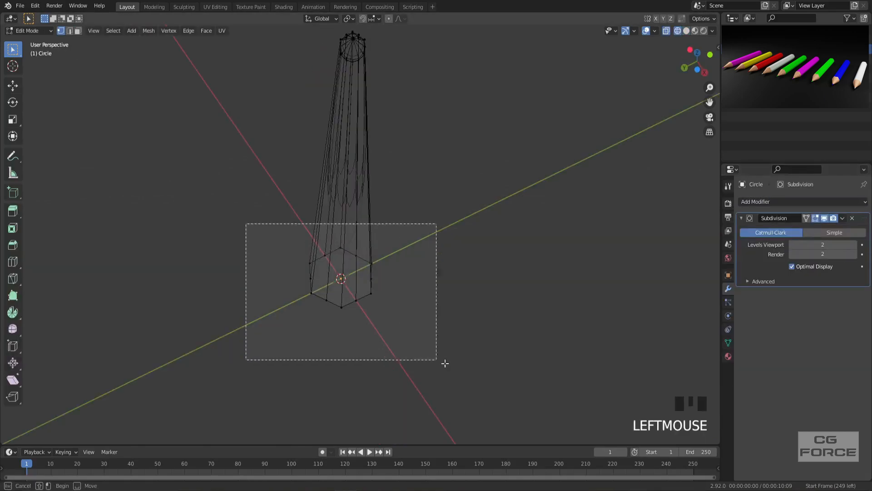
key(shift+z)
key(ctrl+b)
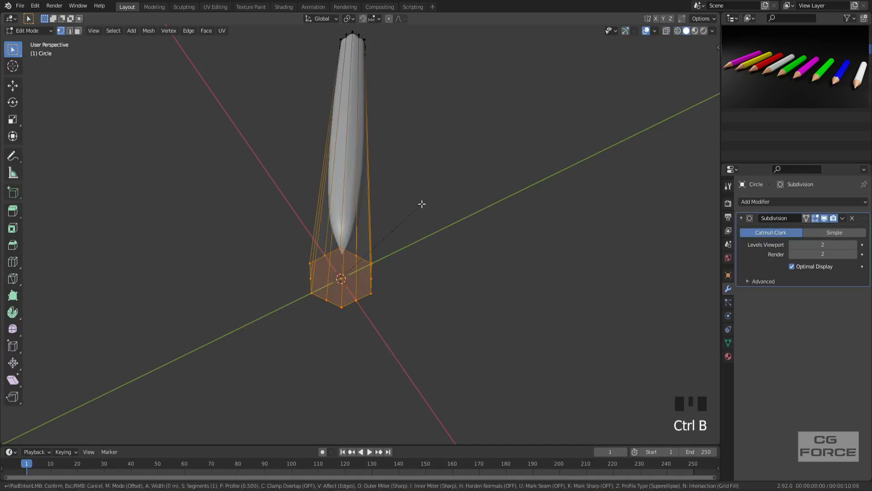
scroll(430, 203, up, 1)
click(476, 205)
scroll(395, 295, up, 3)
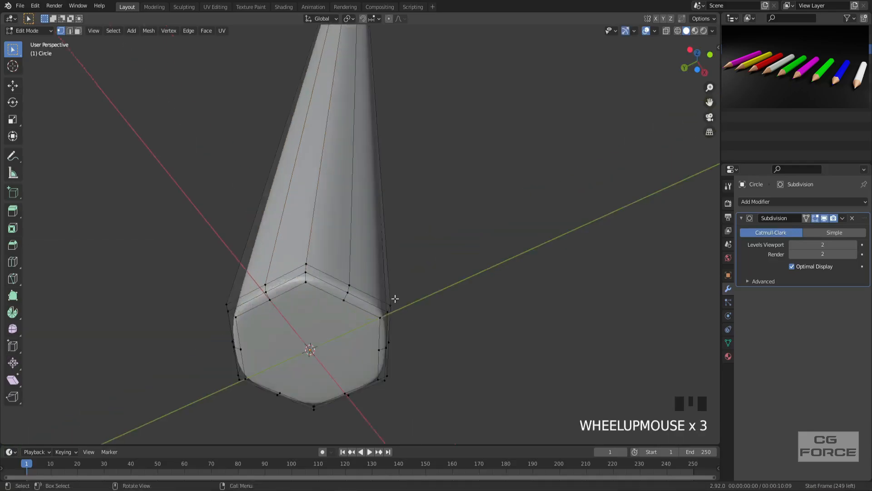
- Inset the hexagonal face at the pencil's bottom end slightly
shift+middle_drag(395, 295, 383, 280)
key(3)
click(363, 282)
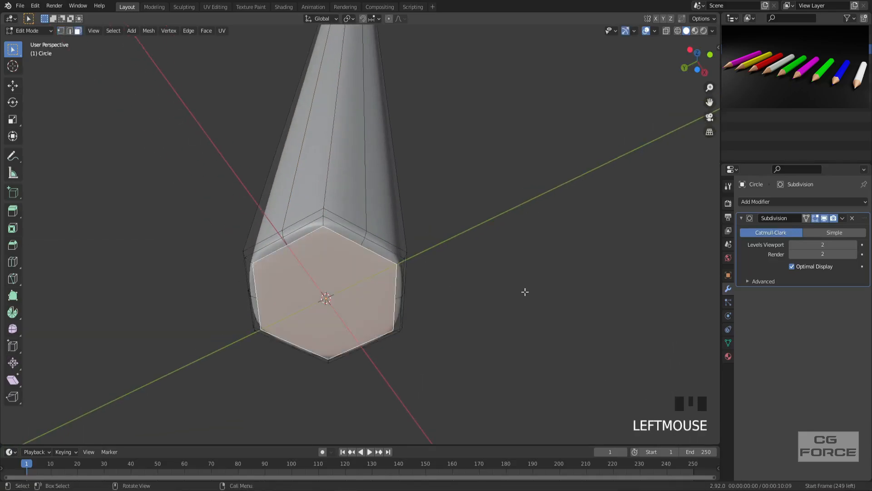
key(i)
click(473, 290)
- Rotate the whole pencil about the X axis so it lies flat along Y
mouse_move(467, 311)
middle_down()
mouse_move(413, 247)
mouse_move(412, 255)
mouse_move(388, 257)
mouse_move(380, 274)
middle_up()
key(Tab)
click(437, 277)
scroll(380, 274, down, 1)
click(378, 274)
key(r)
key(x)
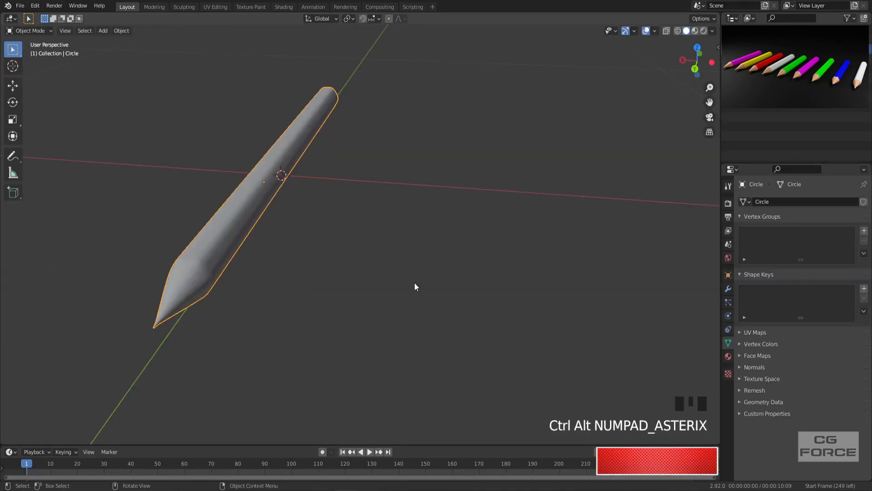
- Enter Edit Mode and select the linked geometry of the sharpened wooden cone
click(217, 339)
scroll(282, 280, up, 1)
mouse_move(216, 339)
shift+middle_down()
mouse_move(282, 280)
mouse_move(320, 297)
shift+middle_up()
scroll(320, 297, up, 4)
key(Tab)
click(342, 251)
mouse_move(249, 329)
shift+middle_down()
mouse_move(342, 252)
mouse_move(304, 269)
shift+middle_up()
key(l)
scroll(350, 178, down, 3)
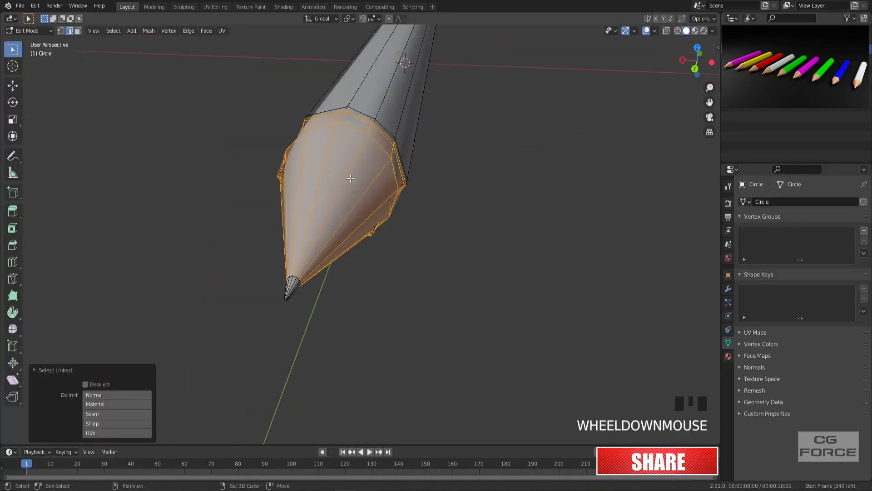
- Scale up the ring at the cone's narrow end slightly around the lead
middle_drag(350, 178, 359, 182)
key(alt+z)
key(KP_Decimal)
key(s)
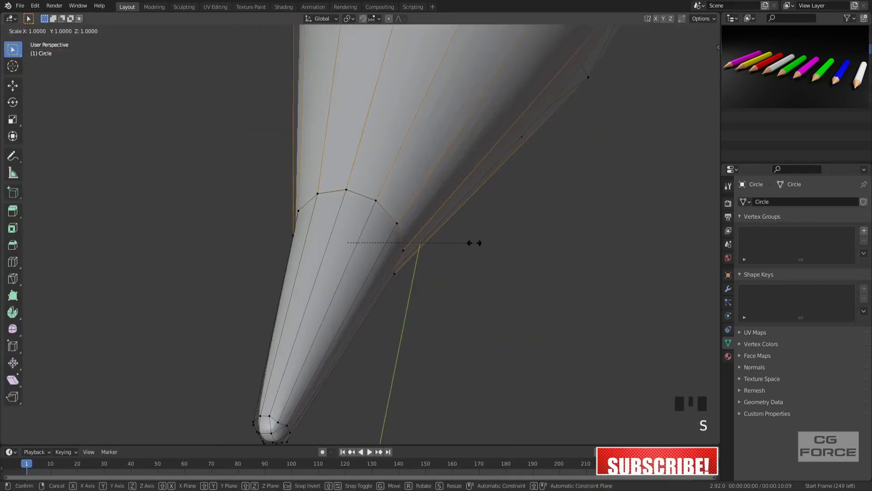
click(546, 238)
- Extrude the cone's narrow end ring in place and scale it inward to 0.874
key(e)
right_click(545, 238)
key(s)
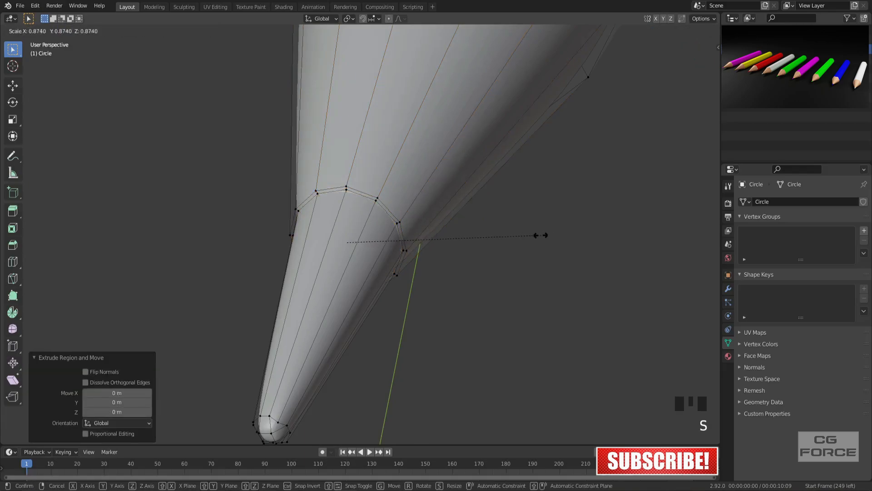
click(543, 235)
- Add a centered edge loop across the new rim where the cone meets the lead
key(ctrl+r)
click(543, 235)
right_click(543, 235)
scroll(397, 320, up, 2)
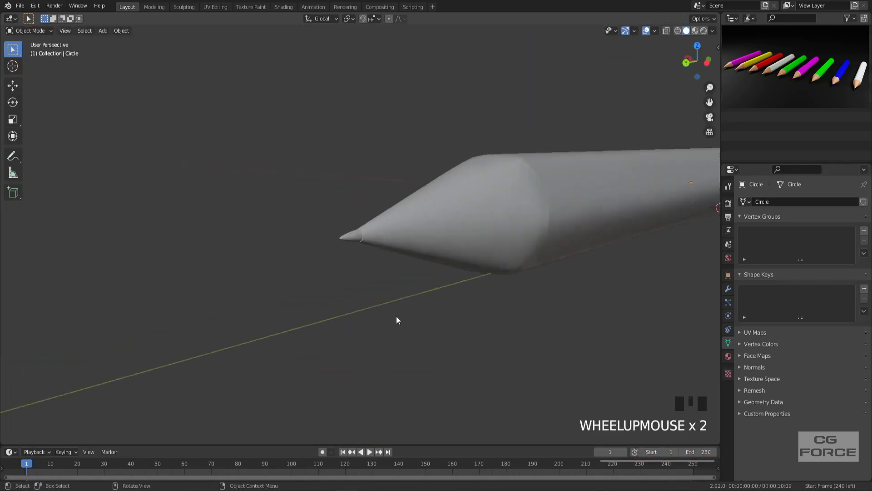
mouse_move(396, 315)
middle_down()
mouse_move(445, 294)
mouse_move(491, 195)
middle_up()
scroll(490, 195, up, 5)
shift+middle_drag(489, 292, 383, 200)
- Add a plane under the pencil in top view and scale it up into a large ground surface
key(shift+z)
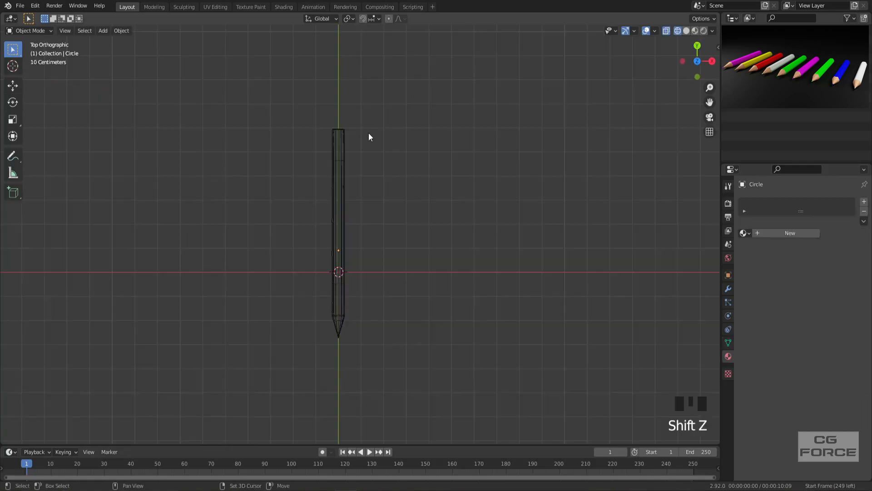
key(shift+a)
click(430, 232)
scroll(430, 232, down, 6)
key(s)
click(6, 236)
- Create a material named Plane for the ground plane and give it a near-black base color
click(786, 234)
click(777, 233)
text(Plane)
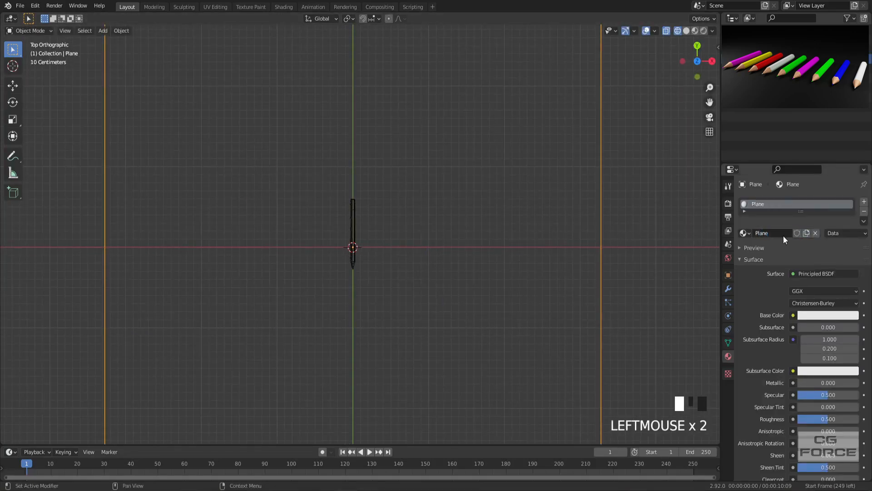
key(Return)
click(827, 315)
drag(851, 238, 852, 234)
scroll(779, 359, down, 2)
- Rotate the area light toward the pencil and set its emission strength to 10
click(482, 323)
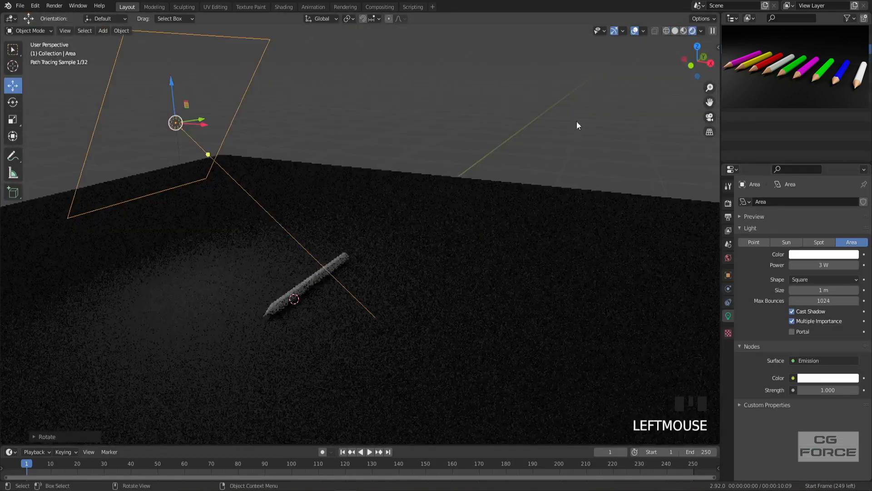
scroll(333, 261, up, 2)
click(838, 389)
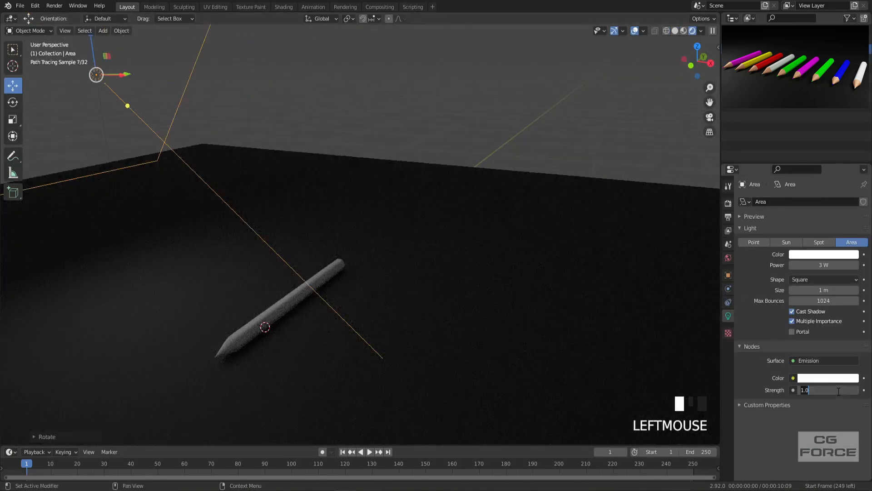
text(10)
key(Return)
- Duplicate the area light along X to the pencil's other side, aimed back at it, with emission strength 5
key(shift+d)
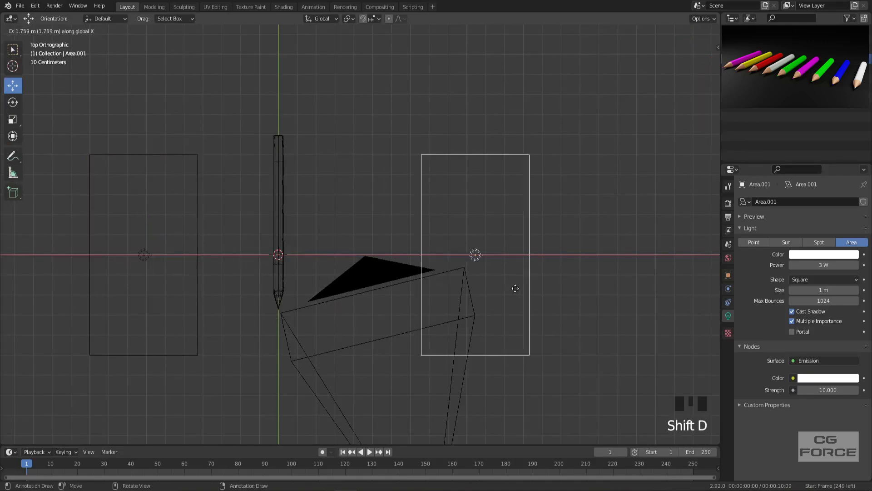
click(654, 293)
scroll(654, 293, down, 3)
key(r)
click(273, 291)
middle_drag(273, 291, 521, 321)
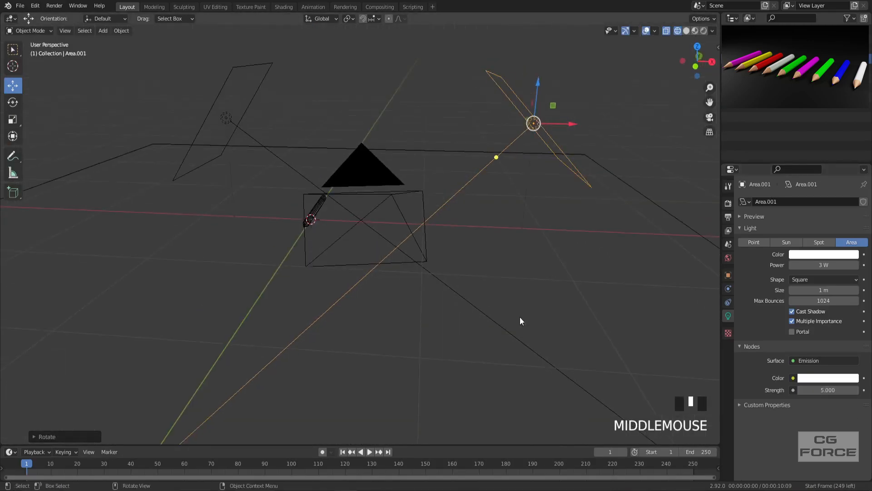
- Set the ground plane material's roughness to 0.816 while viewing the rendered scene through the camera, and save the file
key(KP_0)
click(704, 31)
click(247, 175)
right_click(420, 316)
click(421, 317)
key(ctrl+s)
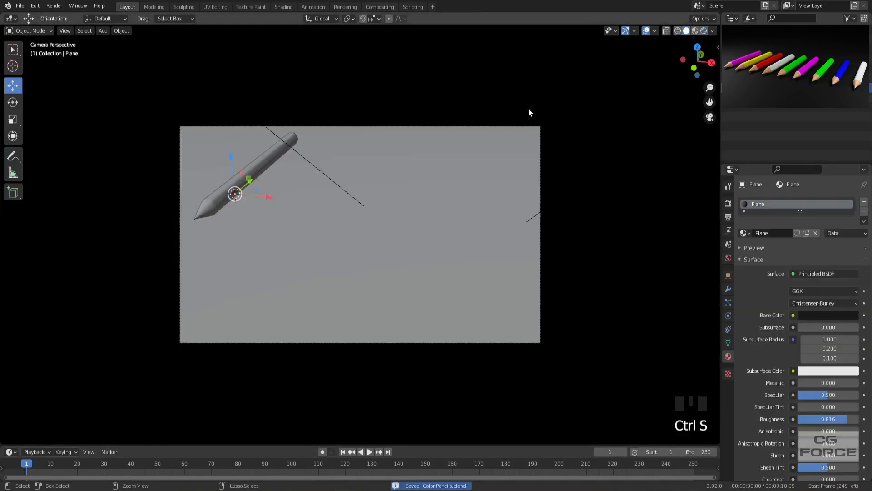
- Split the 3D viewport vertically and turn one half into a Shader Editor without its sidebar
drag(717, 13, 369, 33)
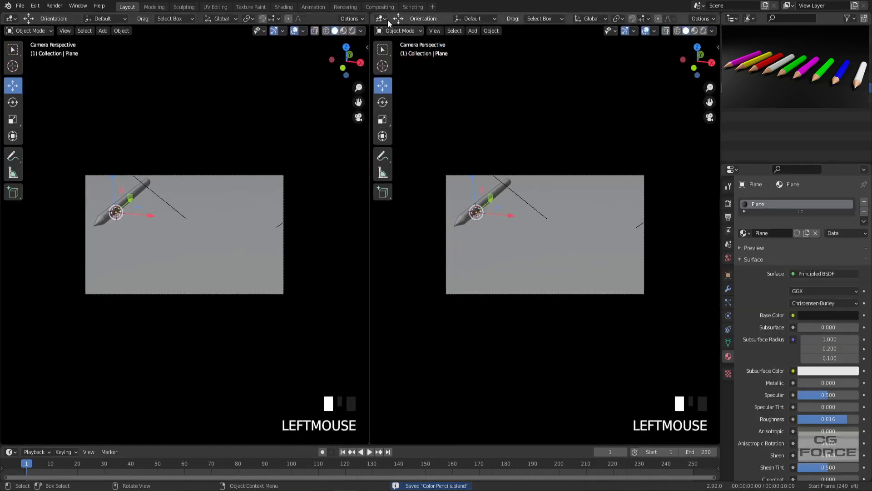
click(381, 18)
click(393, 112)
key(n)
click(506, 186)
middle_drag(505, 186, 553, 174)
- Create a new material named Pencil Color for the pencil
click(126, 197)
click(776, 232)
click(777, 232)
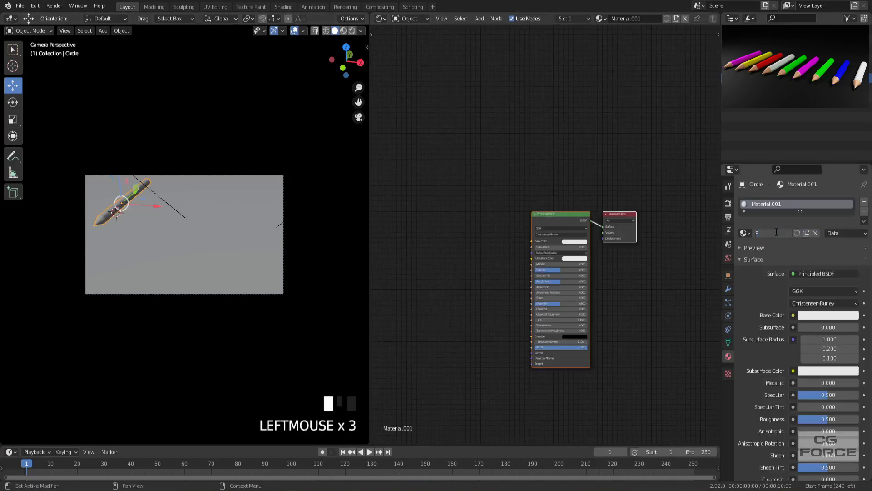
text(Pencil Color)
key(Return)
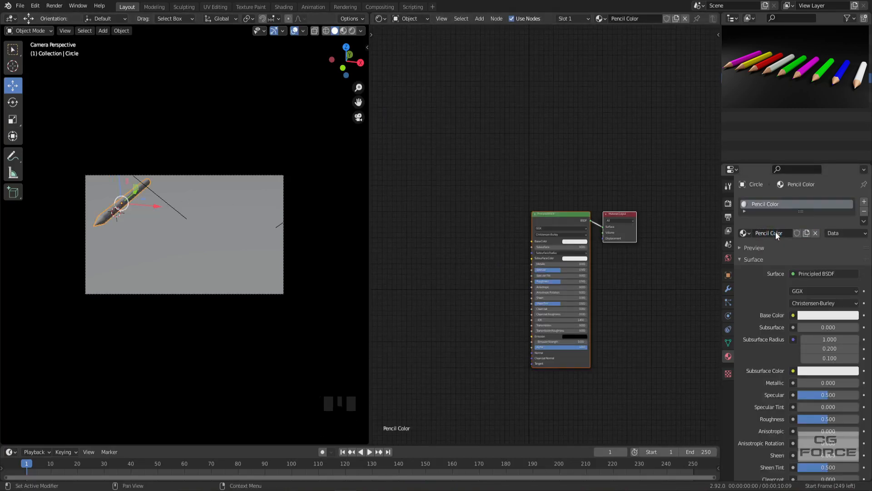
- Add a ColorRamp node and connect its Color output to the Principled BSDF's Base Color
scroll(448, 257, up, 4)
key(shift+a)
click(520, 293)
click(468, 219)
drag(538, 231, 656, 236)
- Add four extra color stops to the ColorRamp
scroll(479, 290, up, 10)
middle_drag(479, 290, 576, 259)
click(489, 235)
click(489, 235)
click(490, 236)
click(489, 235)
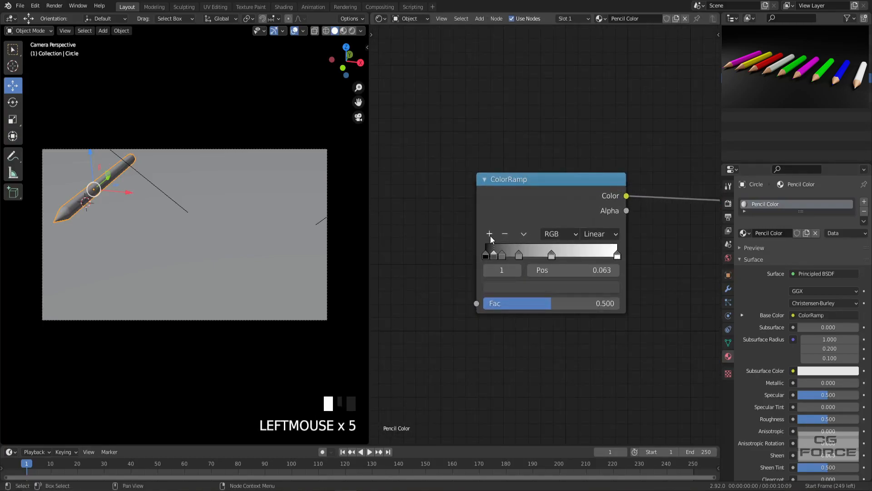
- Position two of the ColorRamp's inner stops at 0.2 and 0.4
click(574, 271)
text(0.2)
click(579, 290)
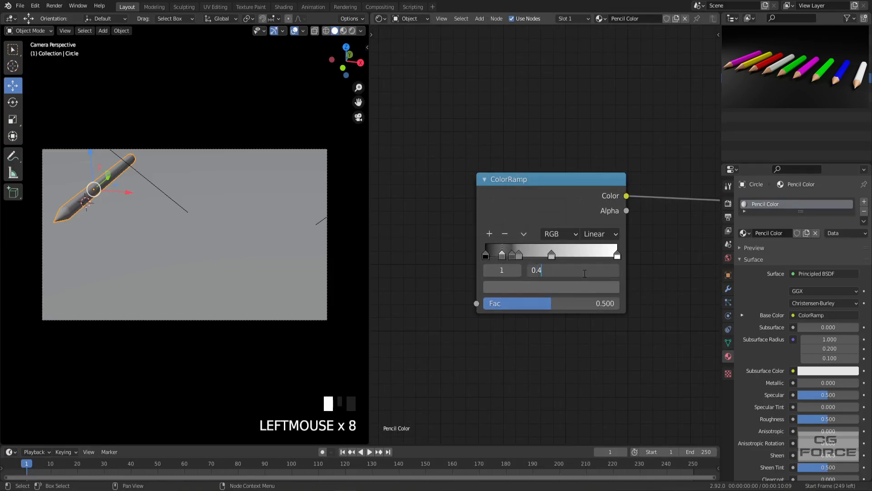
text(4)
key(Return)
- Position the remaining two inner ColorRamp stops at 0.6 and 0.8
click(518, 254)
click(584, 274)
text(0.6)
key(Return)
click(551, 255)
click(554, 268)
text(0.8)
key(Return)
- Color the first ColorRamp stop red
click(486, 255)
click(524, 287)
click(502, 206)
drag(511, 227, 586, 227)
- Color the ColorRamp stops at 0.2, 0.4, 0.6 and 0.8 blue, green, magenta and yellow
click(512, 254)
click(523, 286)
drag(522, 253, 586, 253)
click(505, 240)
text(0)
key(Return)
drag(503, 229, 484, 229)
click(539, 255)
click(527, 287)
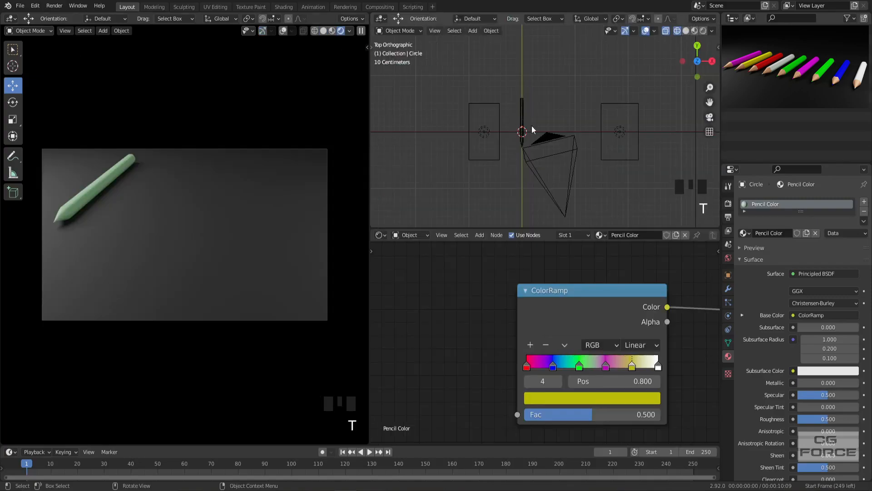
- Duplicate the pencil about 0.15 m along global X and repeat the duplication six times to form an evenly spaced row
click(511, 125)
key(shift+d)
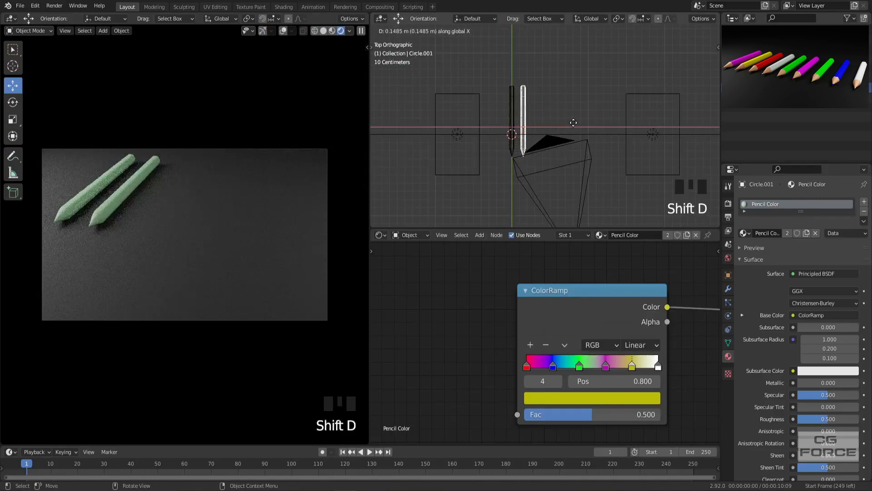
click(573, 123)
key(shift+r)
key(shift+r)
key(shift+r)
key(shift+r)
key(shift+r)
key(shift+r)
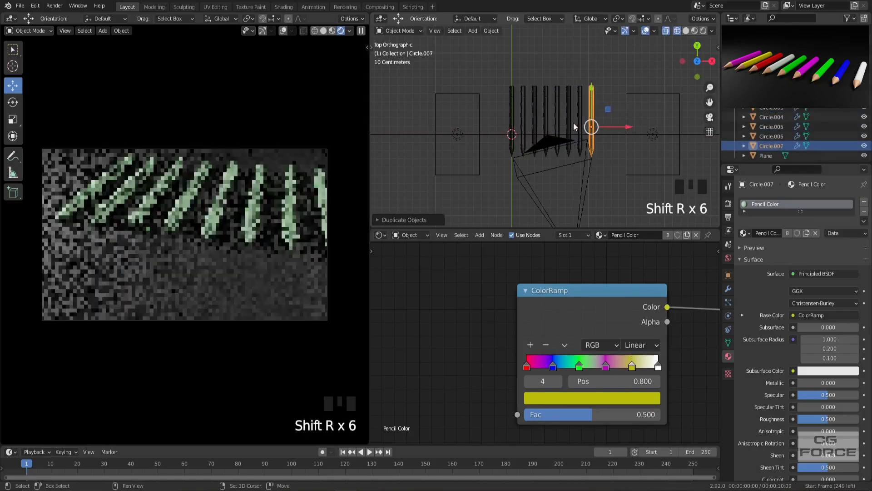
- Rotate the camera about its X axis and reposition it to frame the row of pencils
click(546, 171)
key(r)
key(x)
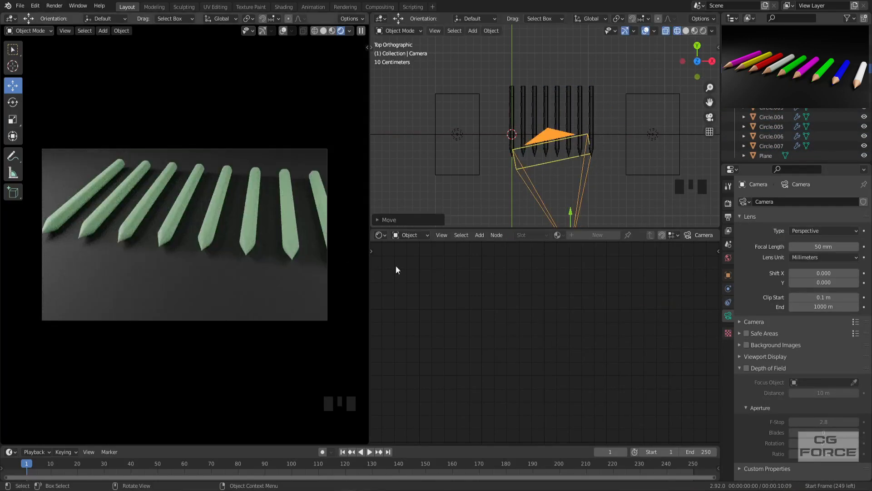
- Add an Object Info node to the Pencil Color material and connect its Random output to the ColorRamp's Fac
click(194, 229)
scroll(496, 360, down, 3)
click(453, 358)
middle_drag(455, 357, 445, 313)
scroll(402, 288, up, 2)
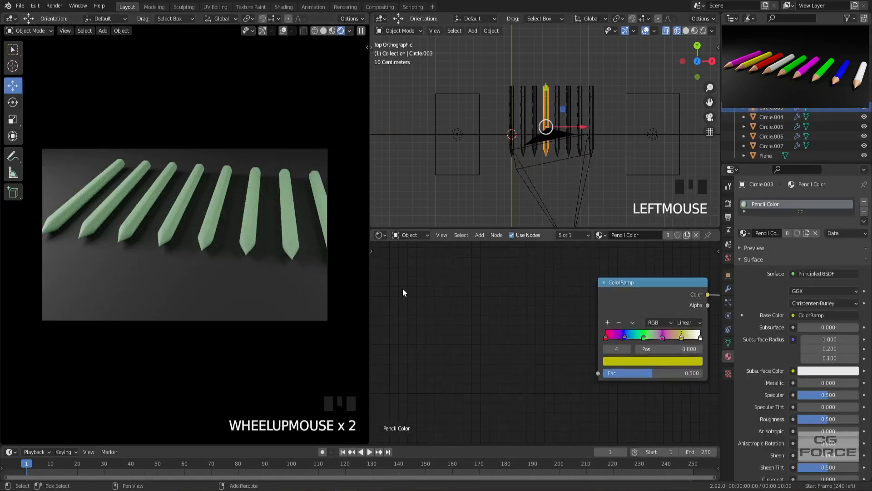
key(shift+a)
mouse_move(381, 232)
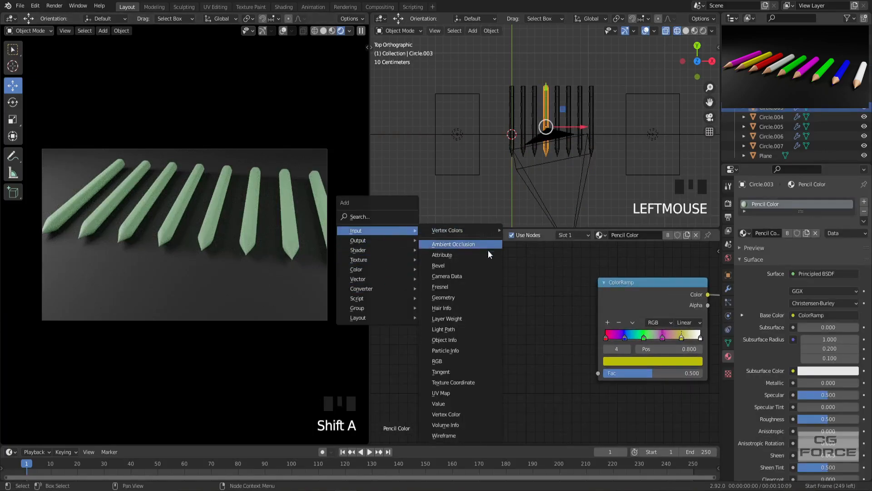
click(467, 337)
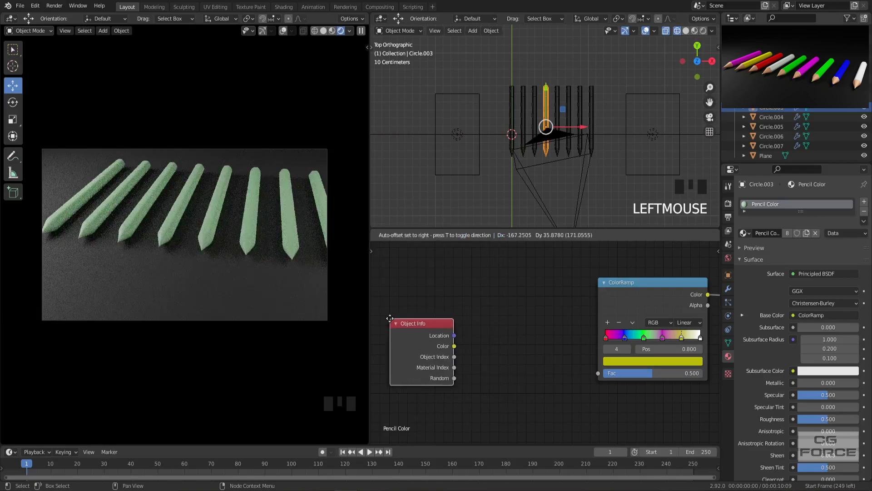
click(383, 317)
drag(454, 378, 598, 374)
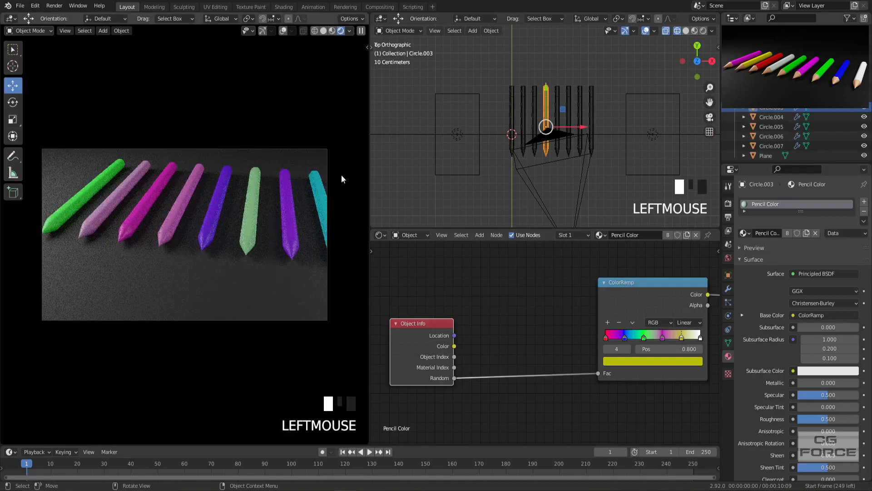
- Set the Pencil Color ColorRamp's interpolation to Constant
scroll(500, 345, up, 5)
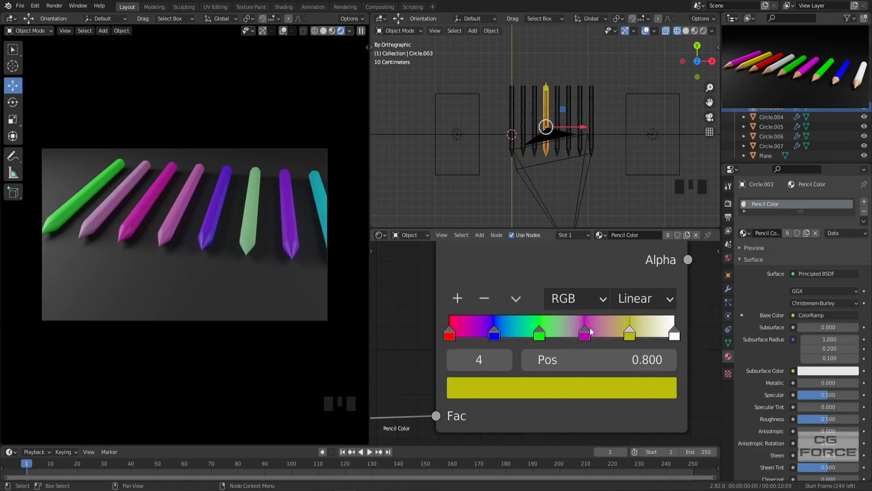
click(641, 298)
click(638, 422)
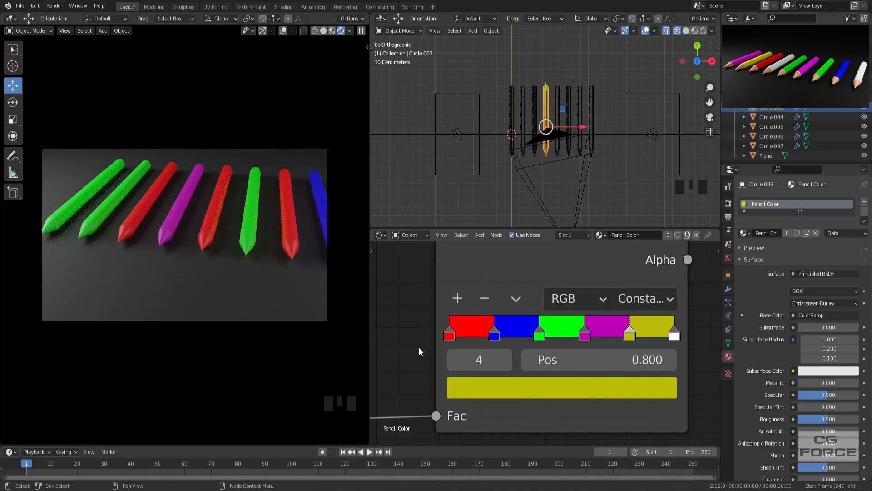
- Insert a Math node set to Divide between Object Info and the ColorRamp, with a divisor of 0.6
scroll(419, 347, down, 5)
key(shift+a)
mouse_move(438, 341)
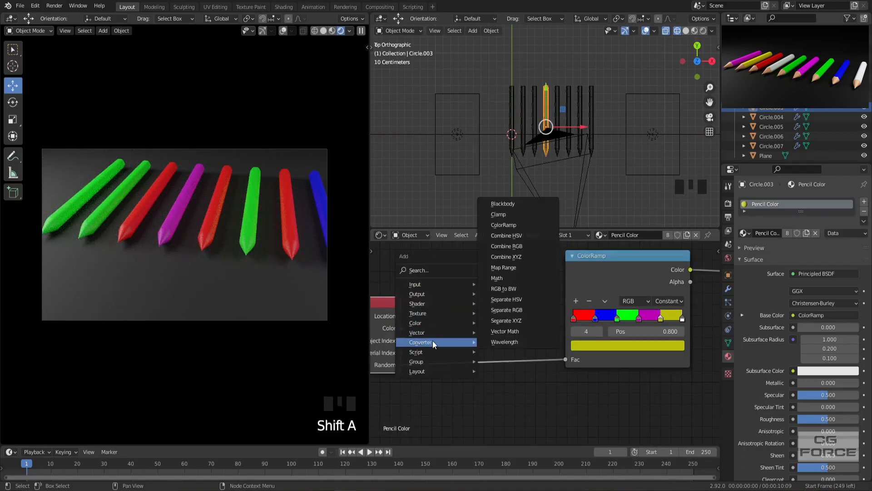
click(496, 277)
click(477, 325)
click(463, 316)
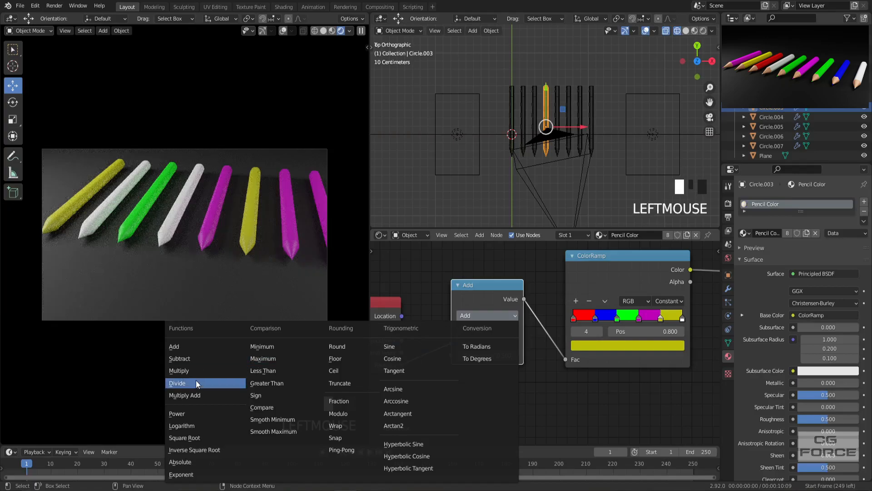
click(177, 383)
drag(490, 355, 497, 355)
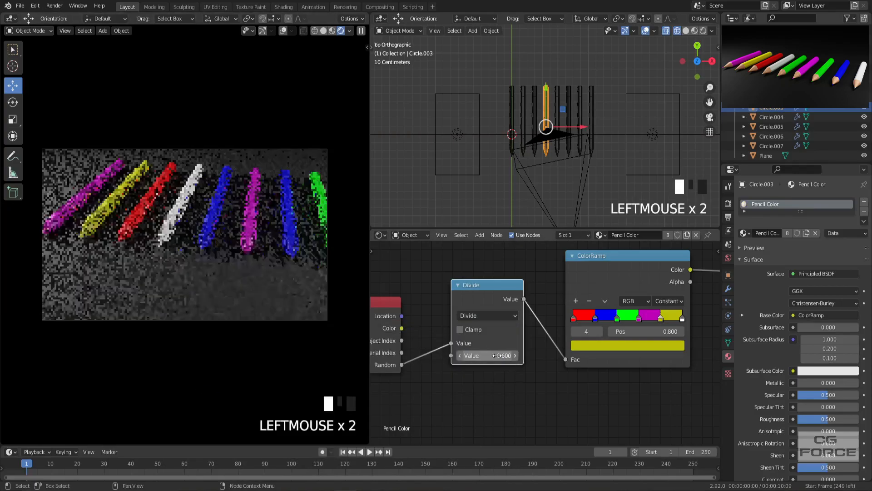
click(513, 401)
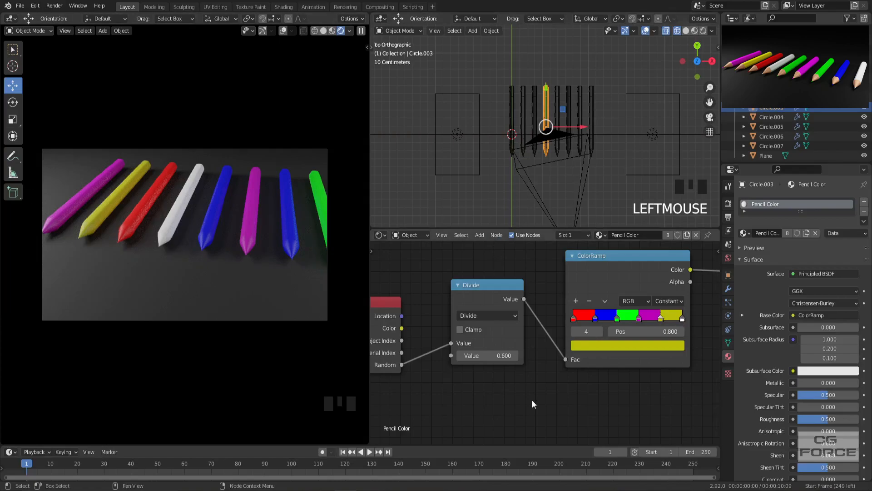
scroll(544, 394, down, 6)
click(543, 390)
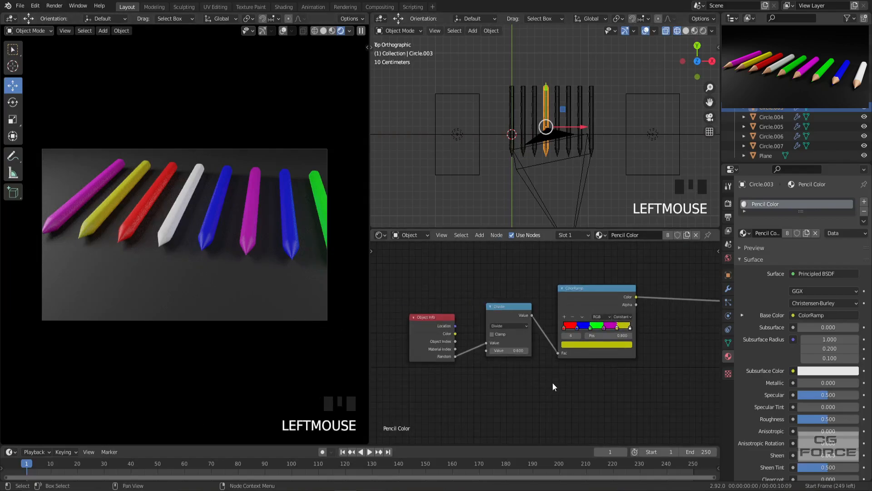
- Add a second material slot to the pencil with a new material named "Shaved wood"
click(863, 202)
click(780, 256)
click(781, 255)
text(Shaved wood)
key(Return)
- Add a Noise Texture node to the Shaved wood material, well before the Principled BSDF
scroll(578, 331, down, 7)
scroll(522, 327, up, 3)
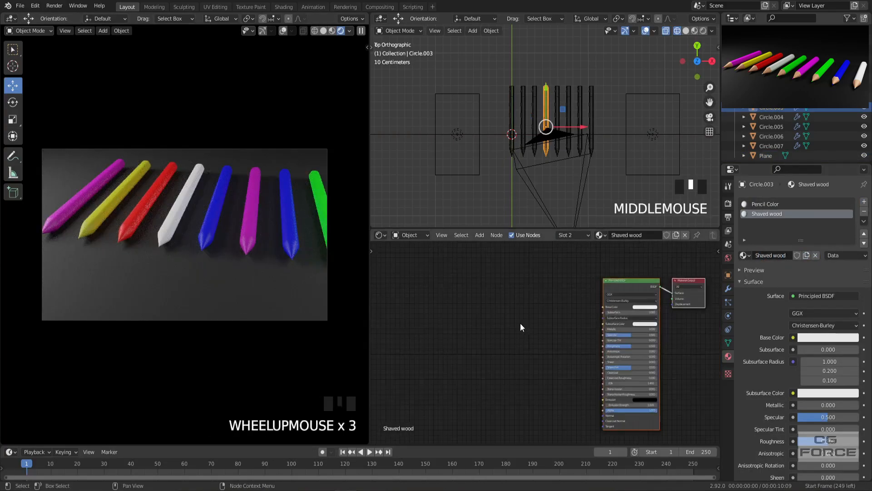
middle_drag(522, 327, 465, 308)
key(shift+a)
mouse_move(451, 275)
click(488, 383)
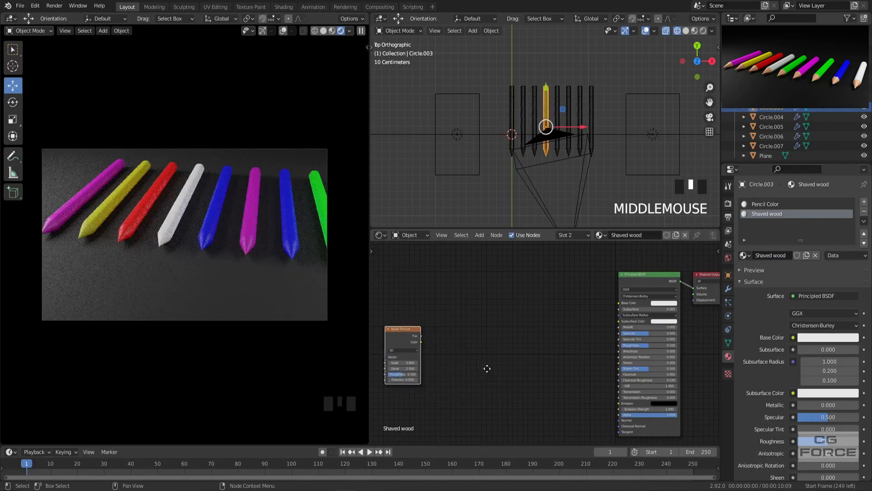
middle_drag(482, 373, 511, 352)
- Add a ColorRamp node and connect the Noise Texture's Color output to its Fac
key(shift+a)
mouse_move(500, 314)
click(552, 333)
click(523, 344)
drag(450, 321, 502, 368)
- Add a Bump node, feeding the ColorRamp's Color into its Height and its Normal into the Principled BSDF's Normal
key(shift+a)
mouse_move(584, 339)
click(624, 337)
click(602, 370)
drag(546, 345, 592, 394)
drag(626, 367, 648, 399)
- Duplicate the ColorRamp above the original and color its end stop peach with R 1.000, G 0.374, B 0.229
click(495, 341)
key(shift+d)
click(544, 279)
click(545, 279)
click(519, 293)
click(511, 244)
middle_drag(512, 286, 502, 350)
scroll(503, 350, up, 5)
click(508, 368)
click(499, 244)
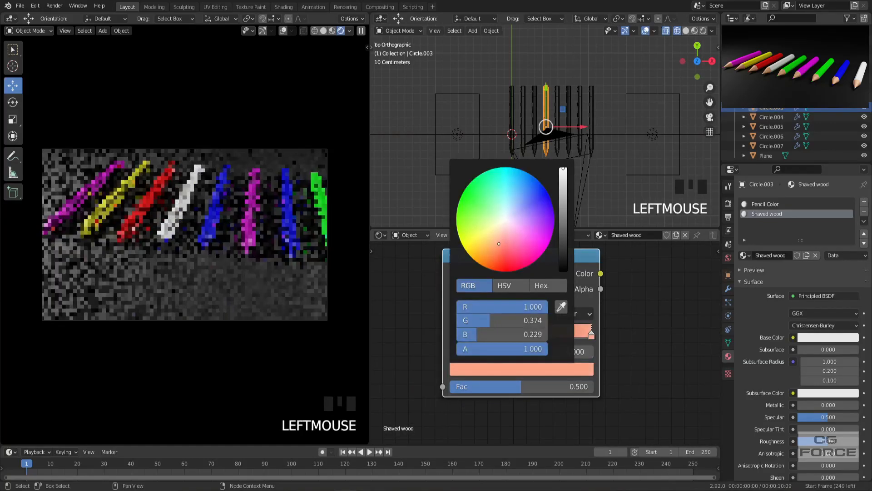
- Try a dark olive-brown with R 0.059, G 0.042, B 0.016 on the duplicated ramp's stop at 0.2
click(479, 335)
click(509, 369)
click(563, 244)
drag(493, 236, 488, 238)
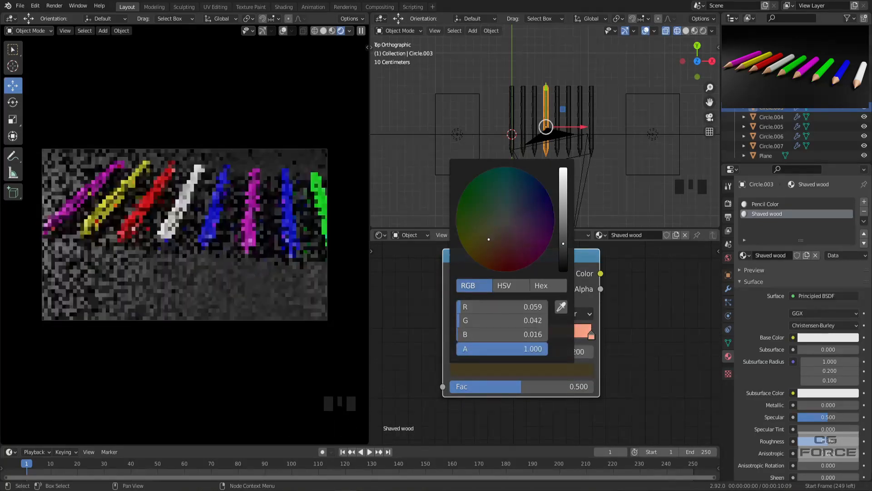
- Copy the peach stop's hex color to the duplicated ramp's stop at 0.2 and darken it to 7F5242
click(591, 336)
click(545, 369)
click(543, 286)
click(502, 307)
click(565, 220)
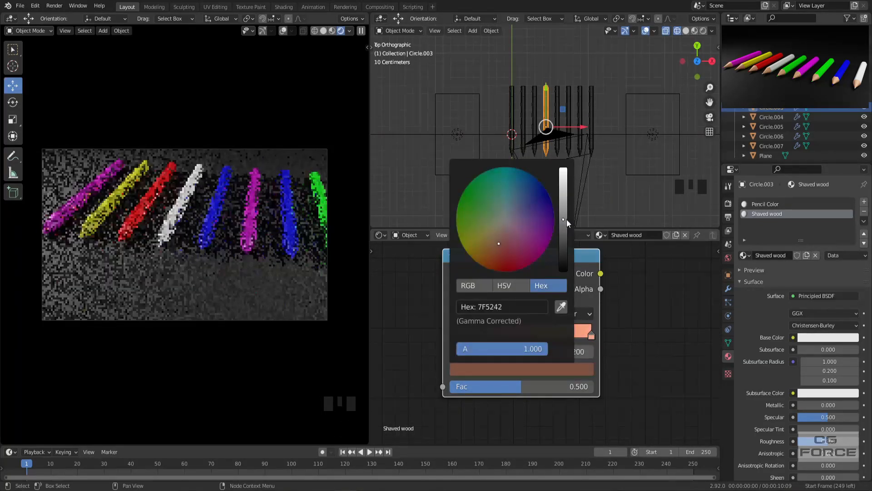
- Connect the duplicated ColorRamp's Color to the Principled BSDF's Base Color and the Noise Texture's Color to its Fac
scroll(604, 378, down, 2)
middle_drag(604, 378, 519, 388)
drag(502, 308, 681, 356)
middle_drag(495, 363, 628, 317)
drag(447, 379, 518, 343)
- Set the Noise Texture's scale to 60
middle_drag(491, 385, 512, 307)
click(434, 341)
text(60)
key(Return)
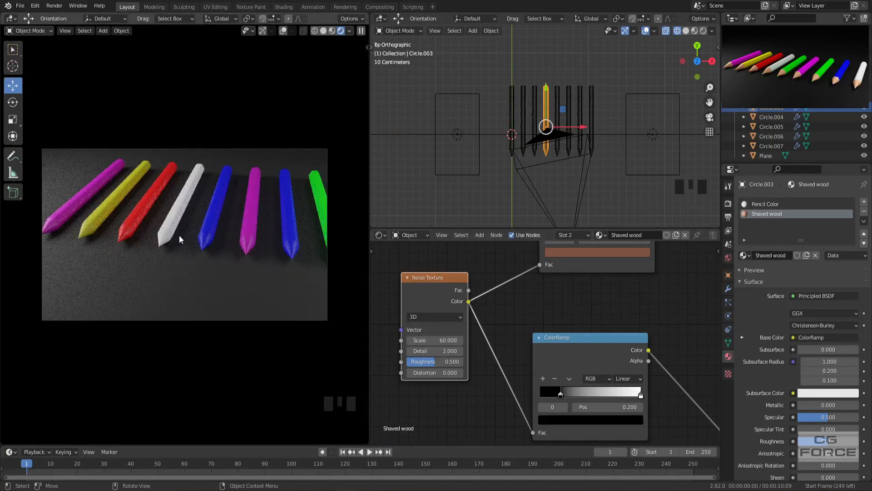
- Limit the rendered camera view to a small region around the white pencil's tip
scroll(179, 236, up, 4)
key(ctrl+b)
drag(110, 203, 176, 273)
scroll(149, 239, up, 2)
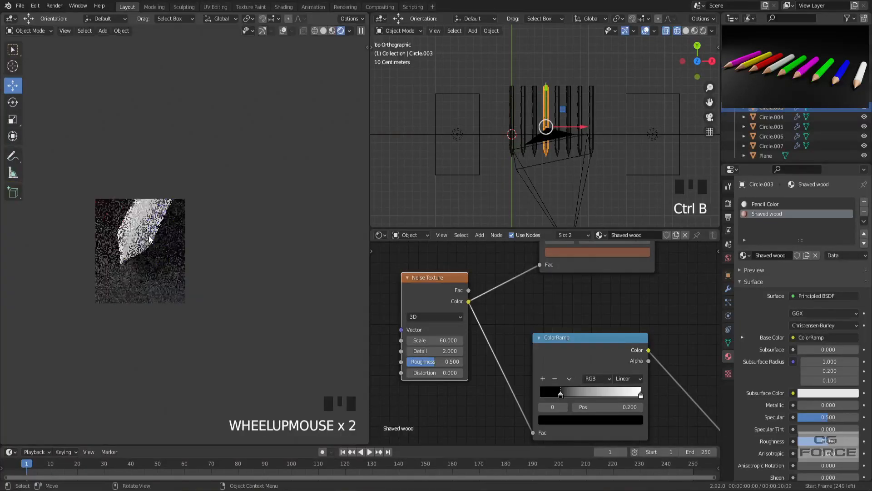
- Select the linked geometry of the white pencil's sharpened cone in Edit Mode and assign the Shaved wood material to it
click(132, 230)
key(Tab)
key(Tab)
click(145, 235)
key(Tab)
click(280, 252)
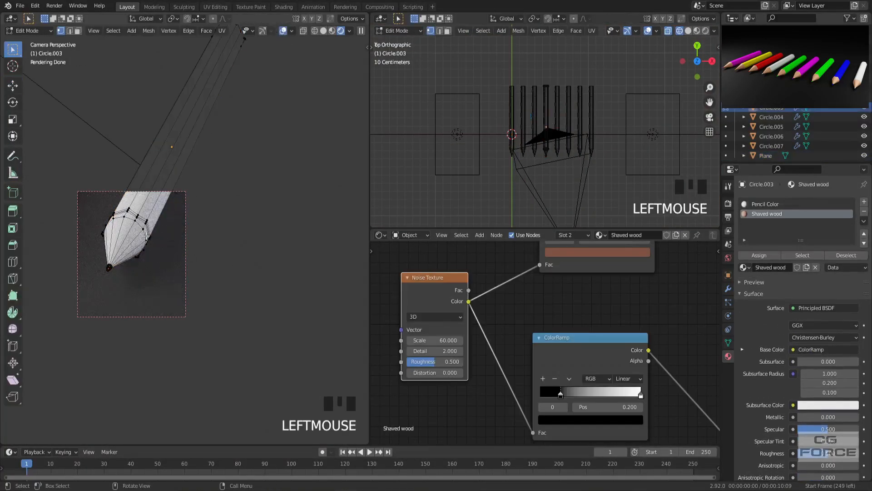
key(l)
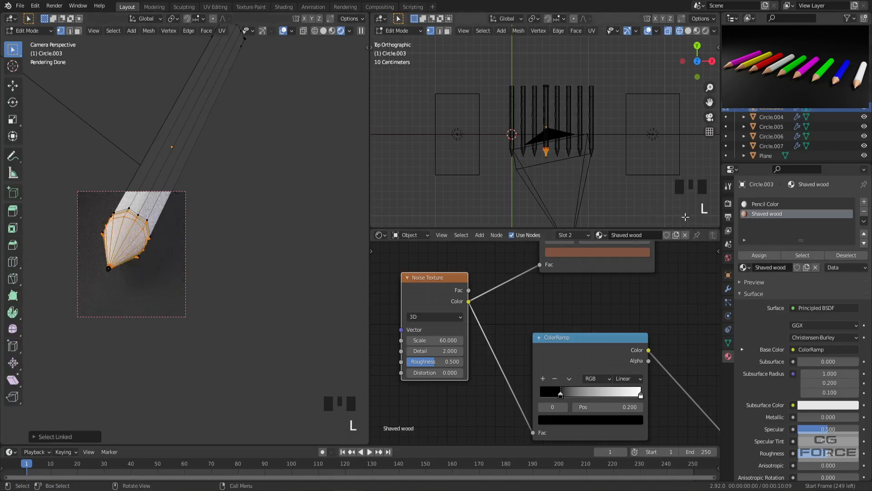
click(763, 256)
key(Tab)
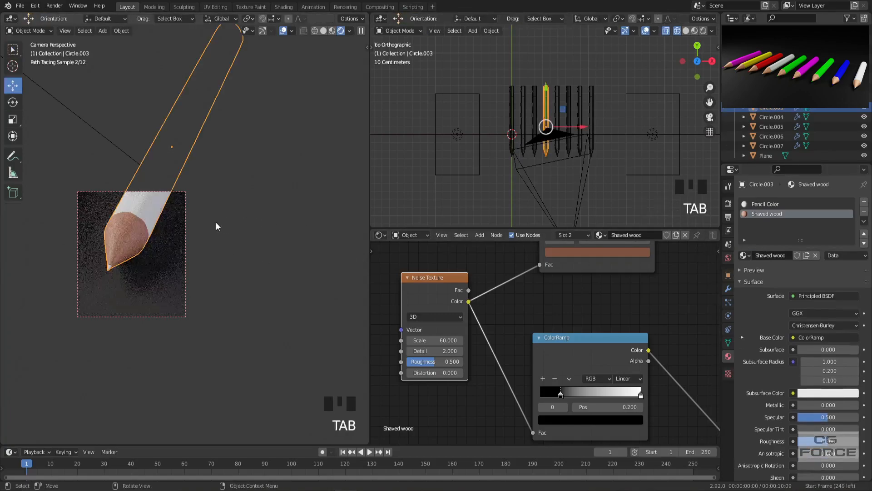
- Lower the saturation of the brown-to-peach ramp's peach end stop to about 0.494
scroll(131, 241, up, 3)
middle_drag(606, 295, 563, 368)
scroll(569, 352, up, 2)
click(614, 292)
click(612, 290)
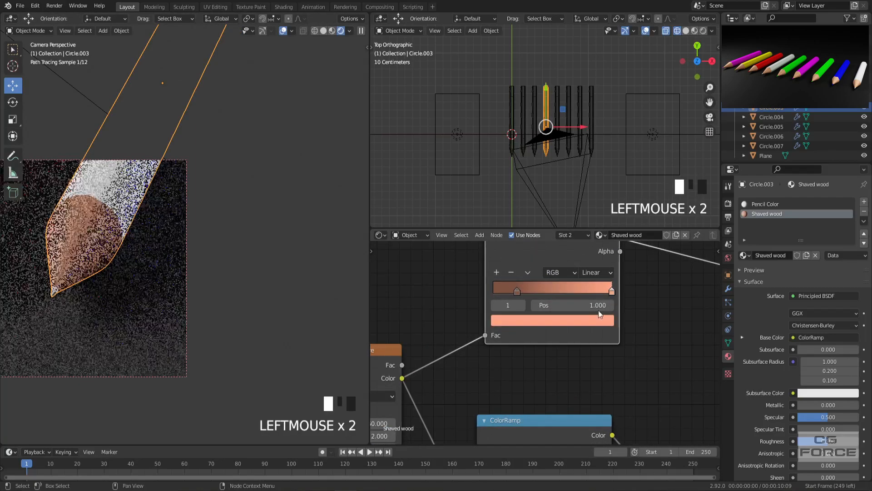
click(576, 319)
click(542, 250)
drag(557, 278, 536, 279)
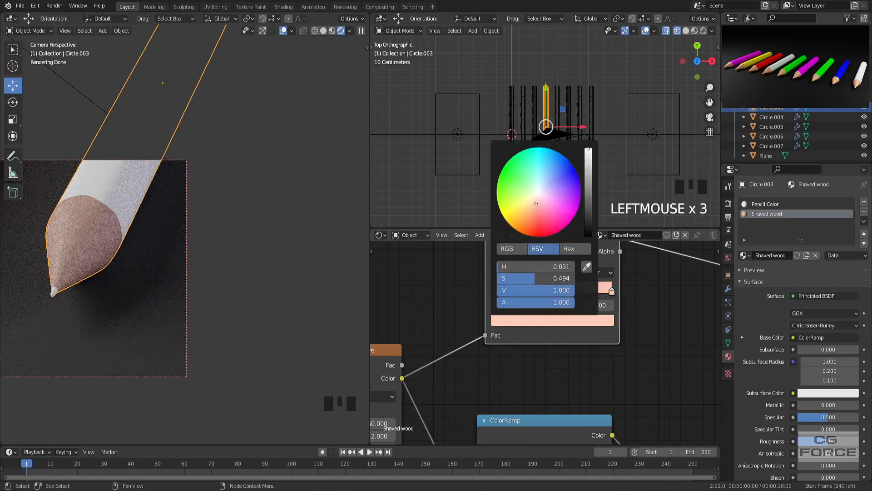
- Reduce the saturation and adjust the brightness of the same ramp's dark brown stop at 0.2
click(516, 290)
click(525, 321)
drag(560, 278, 532, 278)
drag(513, 289, 531, 290)
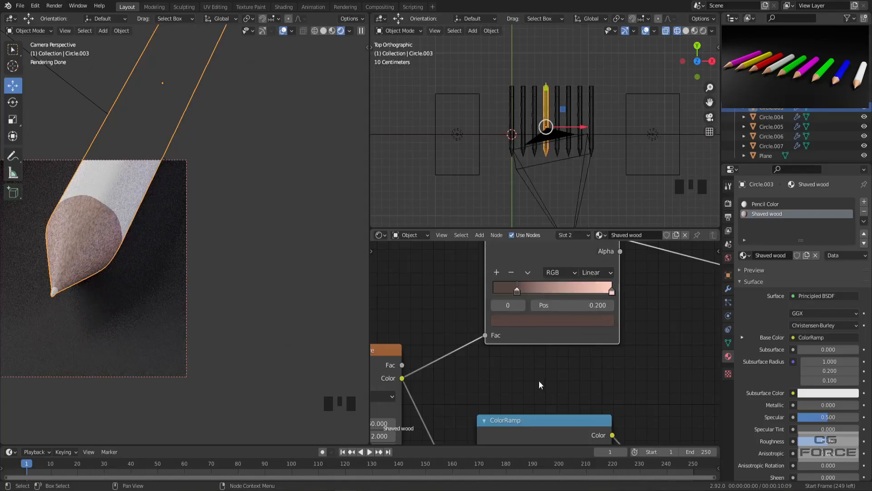
- Preview the bump ColorRamp on the pencil tip and move its black stop to about 0.377
scroll(522, 377, down, 5)
scroll(527, 356, up, 2)
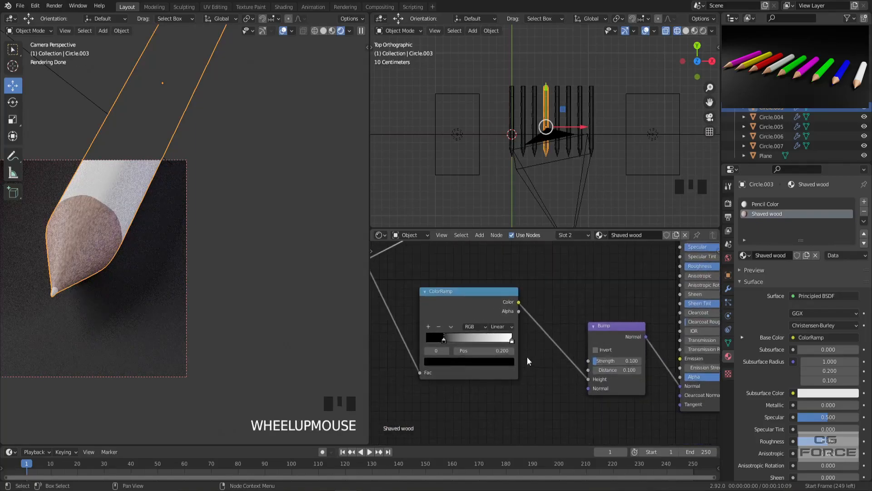
ctrl+shift+click(469, 331)
drag(435, 340, 452, 340)
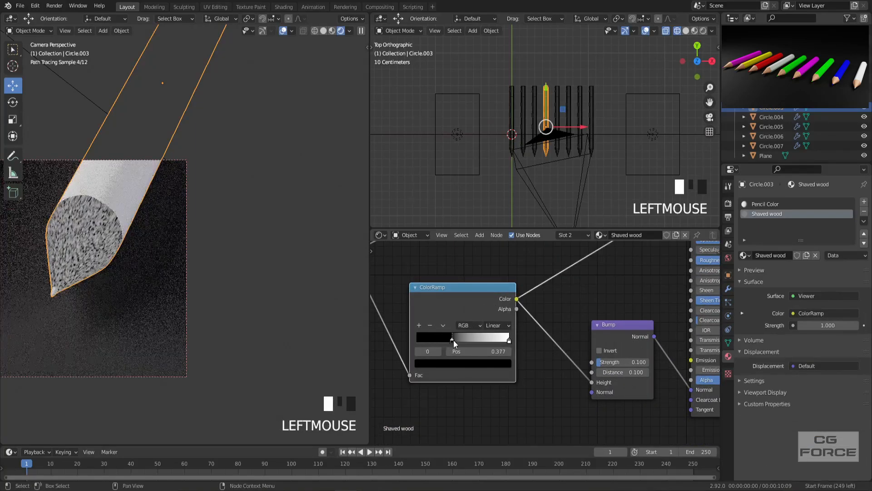
- Check the Bump output, reconnect the Principled BSDF, and refine the bump to strength 0.3 with the ramp's black stop at 0.255
ctrl+shift+click(628, 336)
scroll(628, 336, down, 2)
middle_drag(628, 336, 581, 296)
ctrl+shift+click(590, 274)
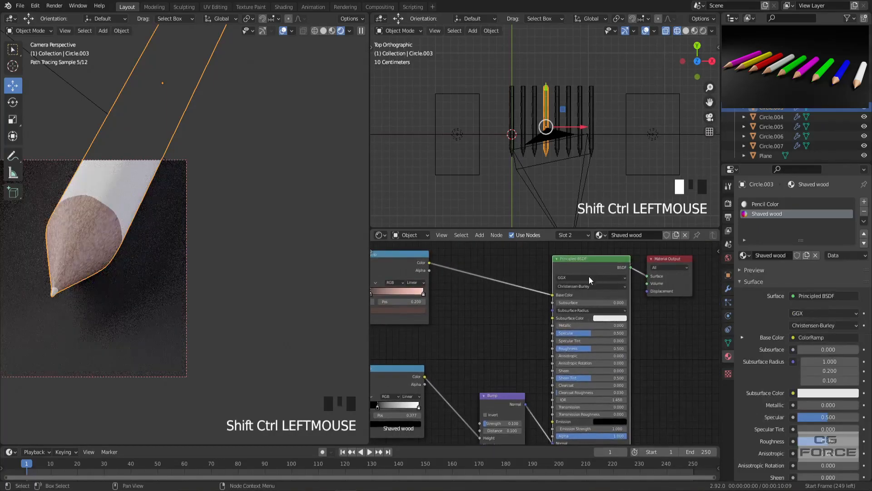
scroll(599, 345, up, 1)
drag(599, 349, 613, 348)
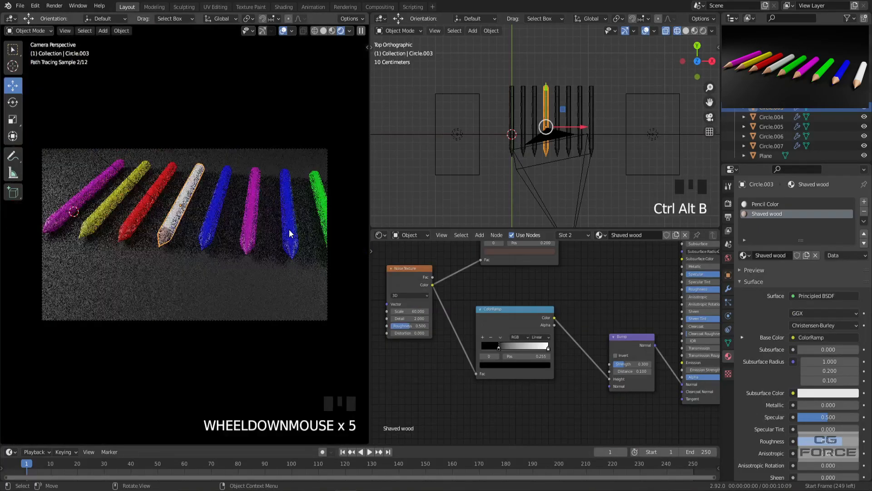
- Select all the pencils, leaving the plane, lights and camera out and keeping the white pencil active
scroll(272, 238, up, 1)
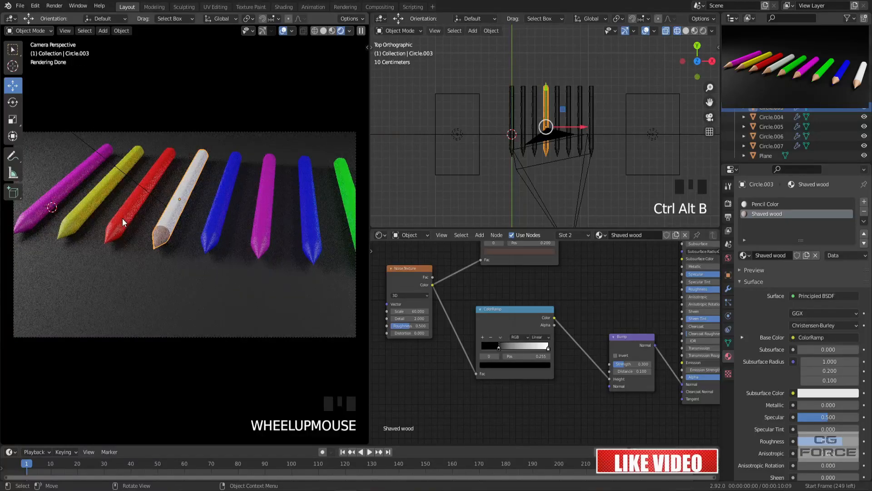
key(a)
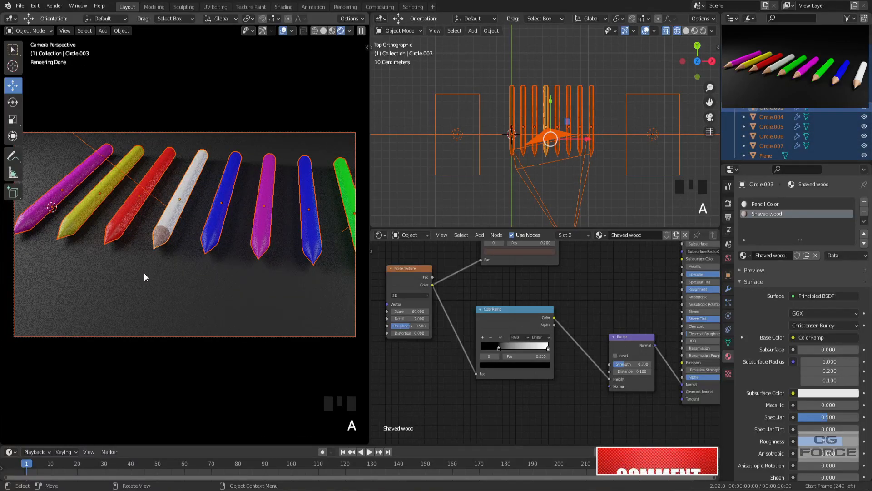
scroll(576, 192, up, 7)
key(b)
key(b)
middle_drag(613, 179, 555, 208)
scroll(560, 181, up, 2)
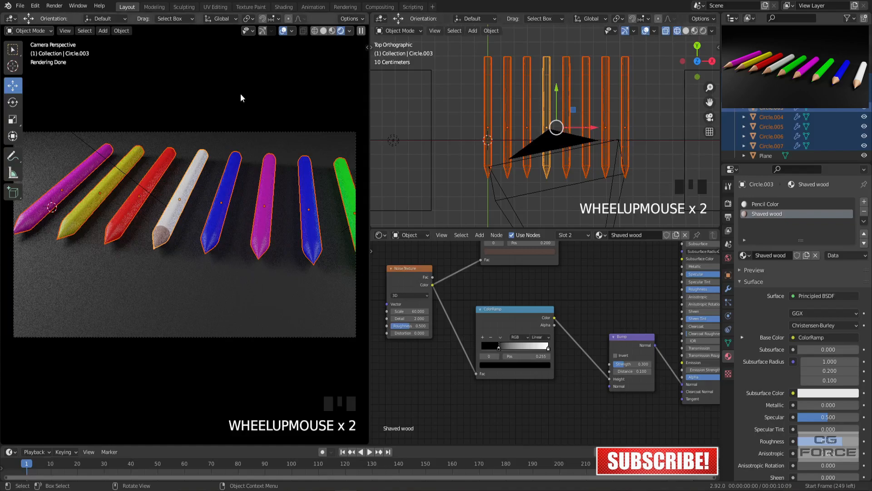
- Link the white pencil's object data to the other selected pencils, clear the selection and hide the overlays in the rendered view
key(ctrl+l)
mouse_move(240, 94)
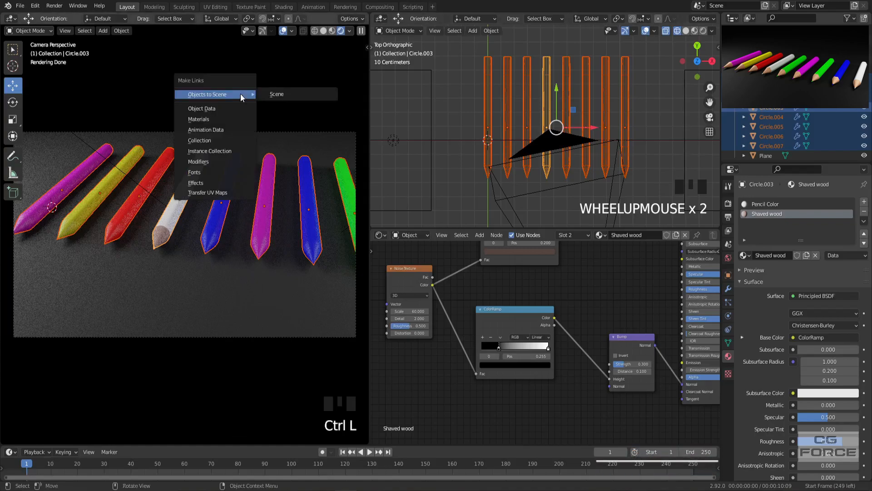
click(215, 109)
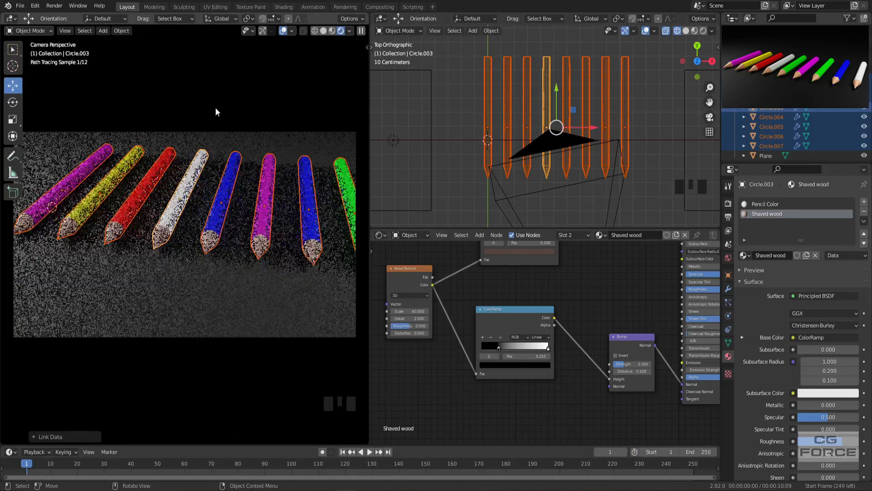
click(456, 102)
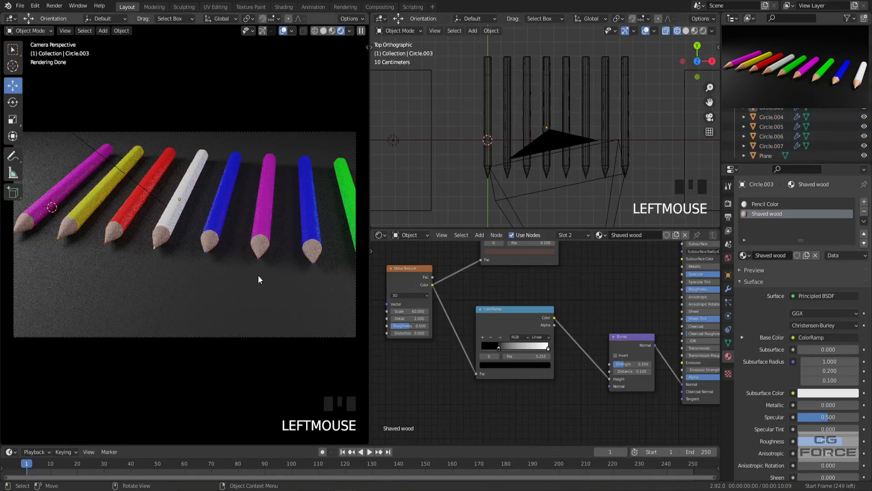
click(285, 30)
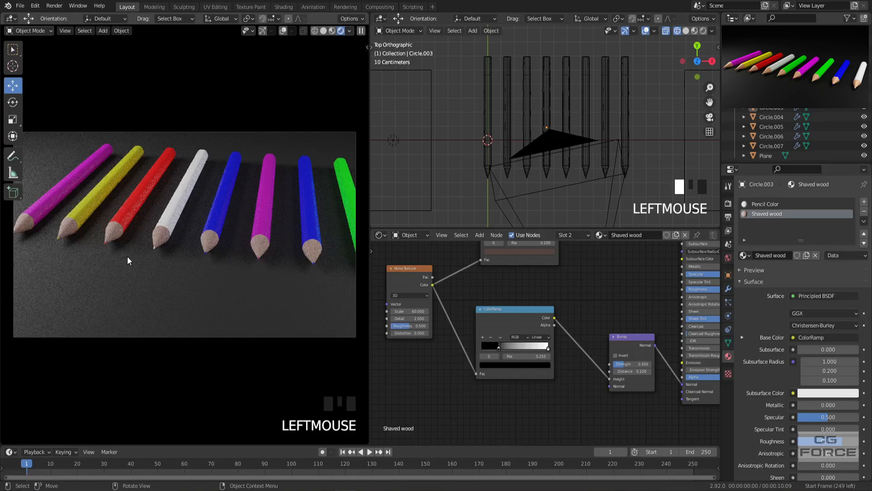
- Isolate the white pencil in local view, turn to its flat back end and open its mesh for editing with overlays and gizmos shown
click(184, 196)
key(KP_Divide)
middle_drag(294, 193, 190, 237)
scroll(269, 270, down, 2)
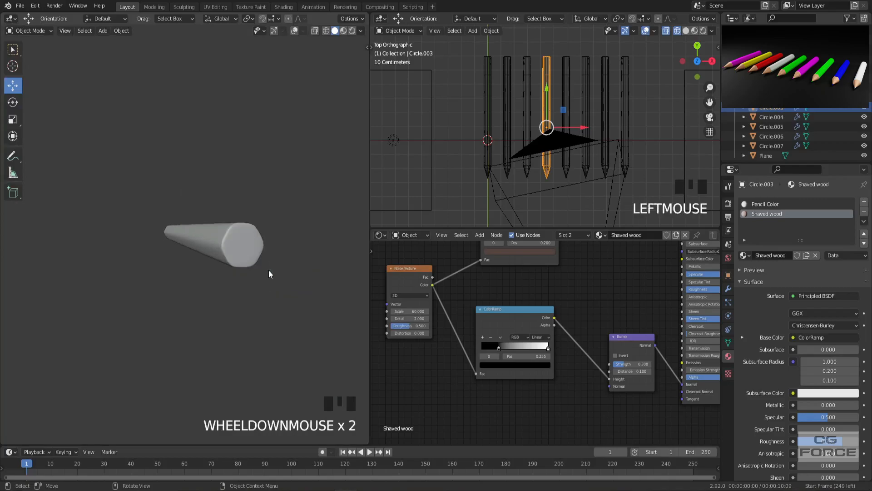
middle_drag(268, 269, 245, 268)
key(Tab)
click(294, 31)
click(274, 30)
- Add an edge loop around the center of the pencil's flat back end, slid inward by a factor of about 0.35
scroll(268, 190, up, 7)
click(272, 173)
alt+shift+click(230, 209)
alt+shift+click(225, 218)
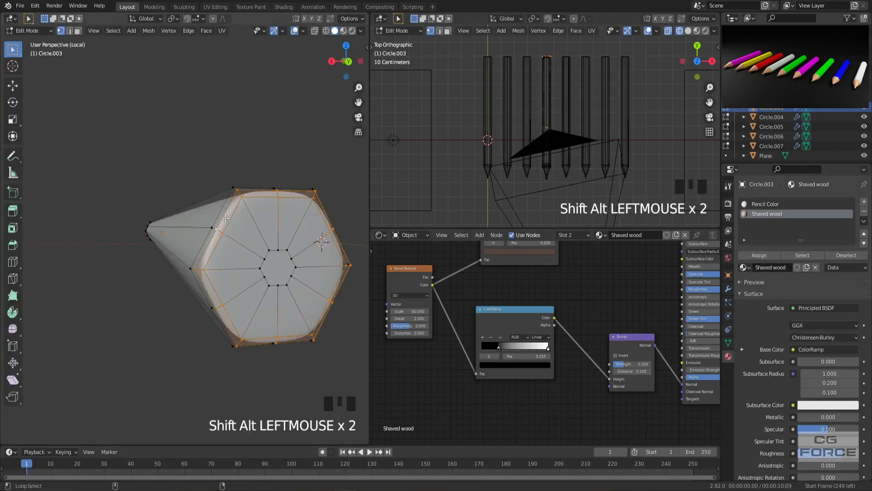
key(ctrl+r)
click(263, 243)
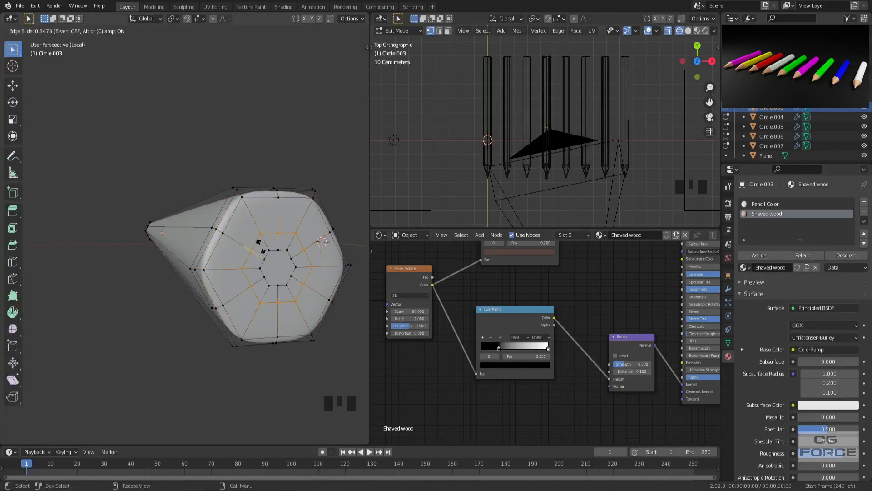
click(259, 243)
- Select the face rings of the back end around the central core and assign them the Shaved wood material
alt+shift+click(252, 242)
alt+shift+click(252, 242)
alt+shift+click(226, 219)
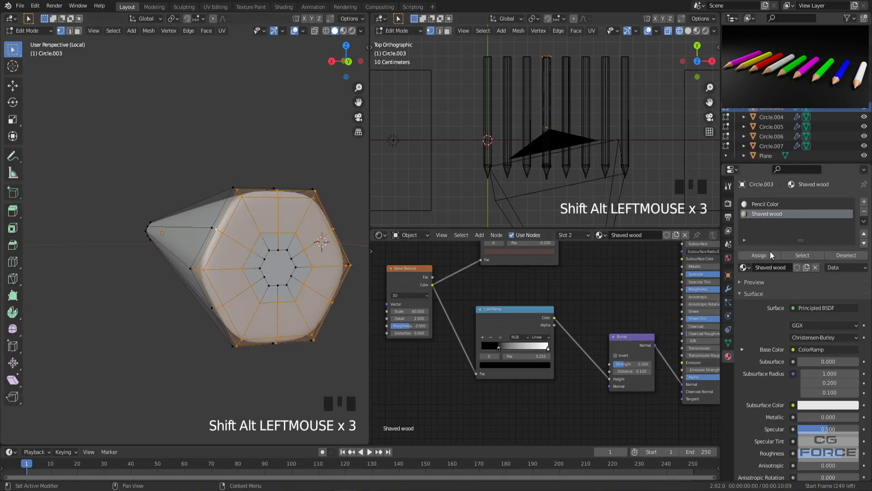
click(758, 255)
- Examine the back end's wood ring and its central core face up close in rendered shading
click(351, 31)
middle_drag(291, 200, 270, 189)
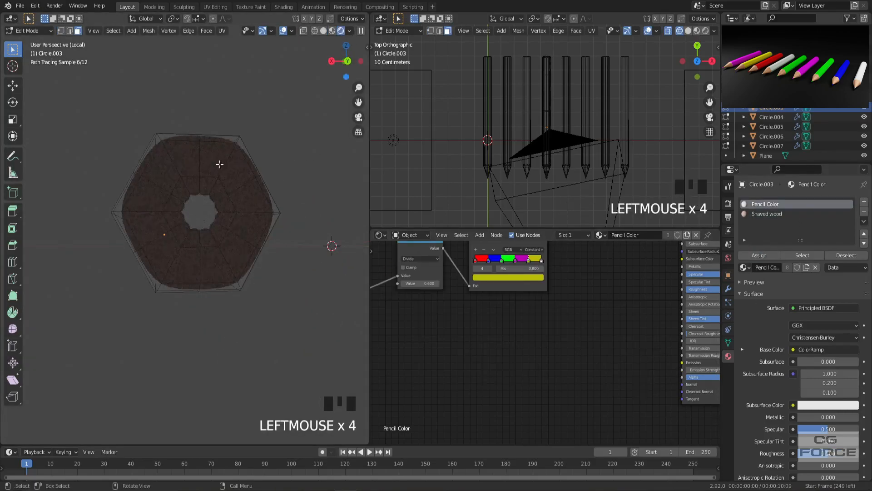
scroll(195, 205, up, 2)
scroll(195, 206, down, 2)
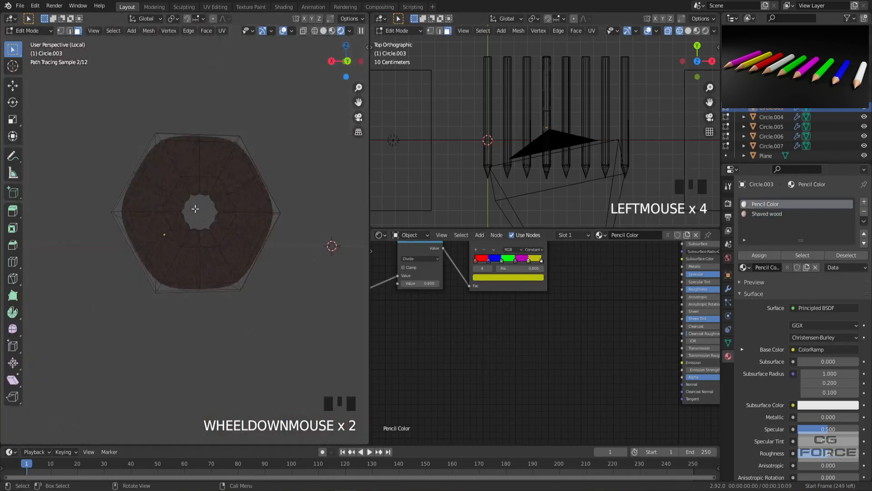
click(197, 208)
key(KP_Decimal)
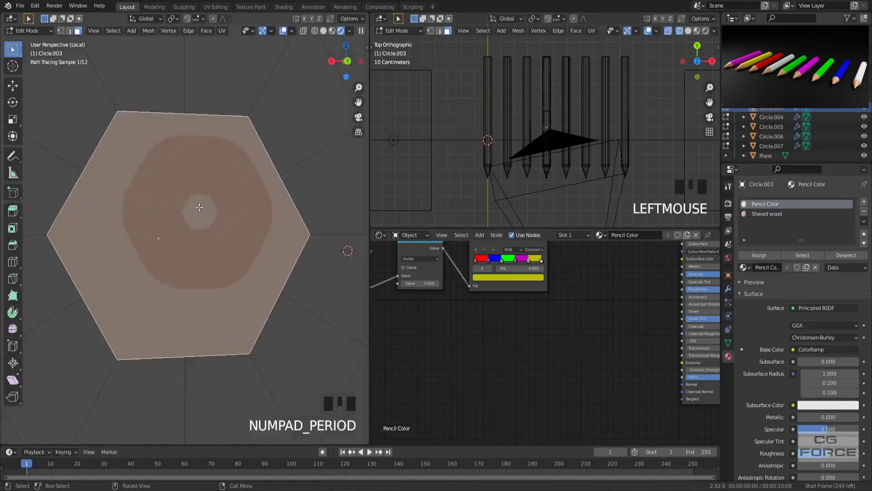
scroll(145, 215, down, 1)
scroll(157, 219, down, 1)
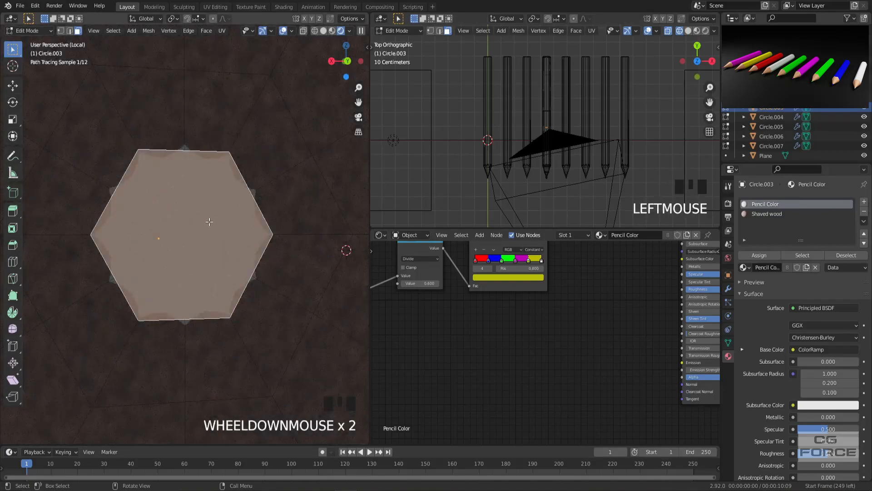
- Leave mesh editing and local view so that the whole row of pencils is shown again
key(Tab)
mouse_move(208, 222)
middle_down()
mouse_move(289, 140)
mouse_move(146, 184)
mouse_move(162, 195)
mouse_move(220, 190)
mouse_move(195, 187)
mouse_move(192, 222)
middle_up()
key(KP_Divide)
scroll(145, 185, up, 4)
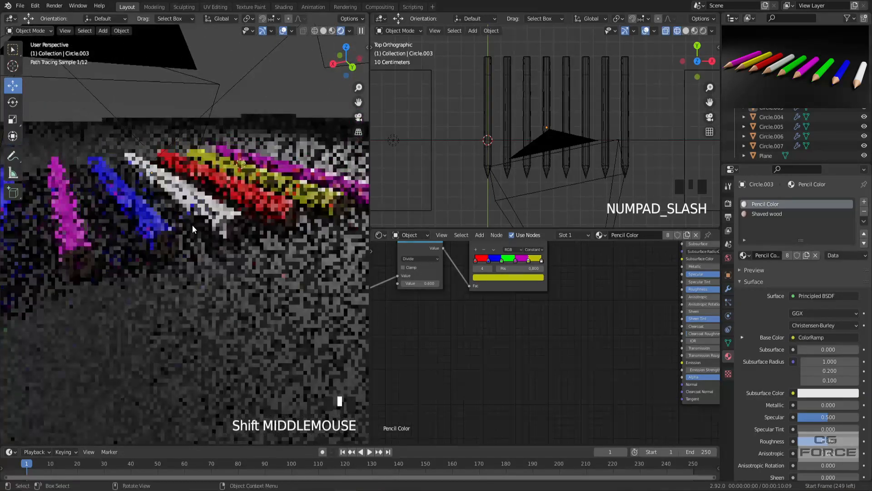
- Align the camera to the current view of the pencils and render the final image, enlarging the result
key(ctrl+alt+KP_0)
click(54, 6)
click(68, 14)
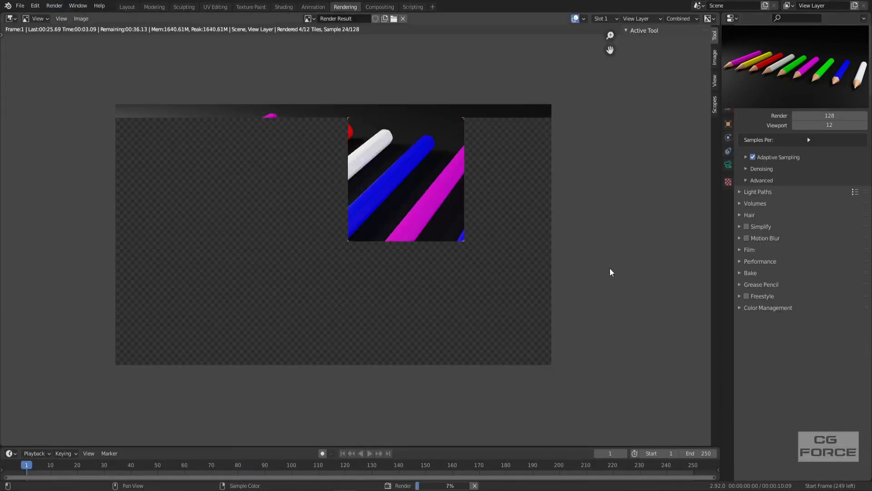
scroll(607, 241, up, 3)
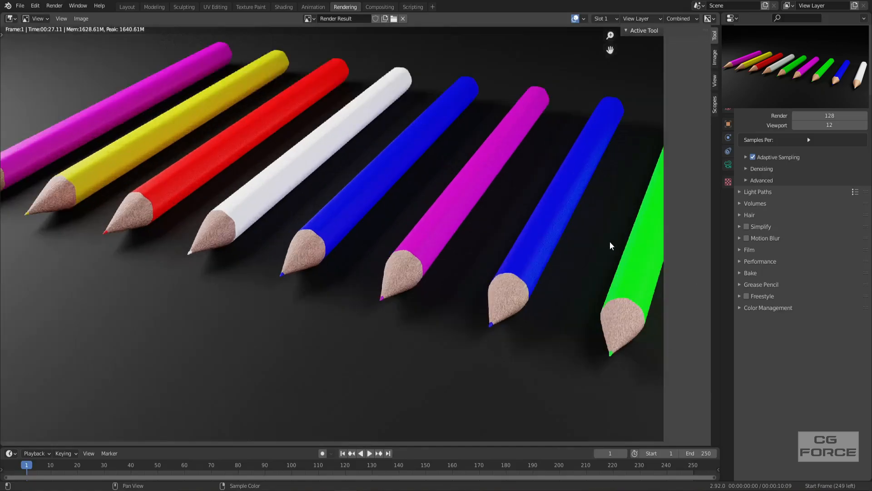